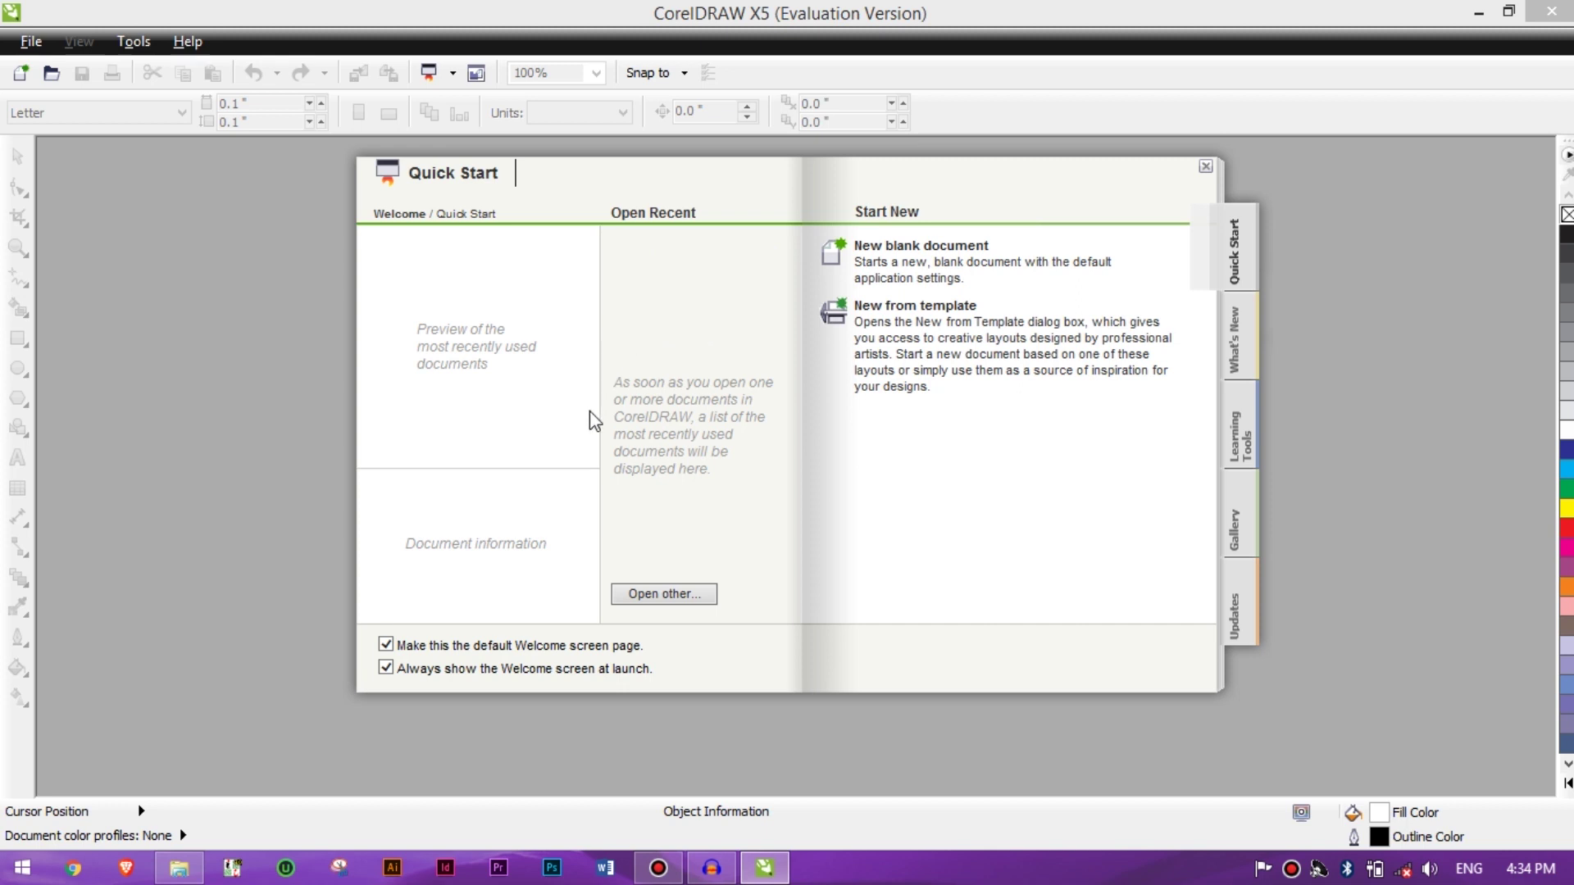
pyautogui.click(683, 595)
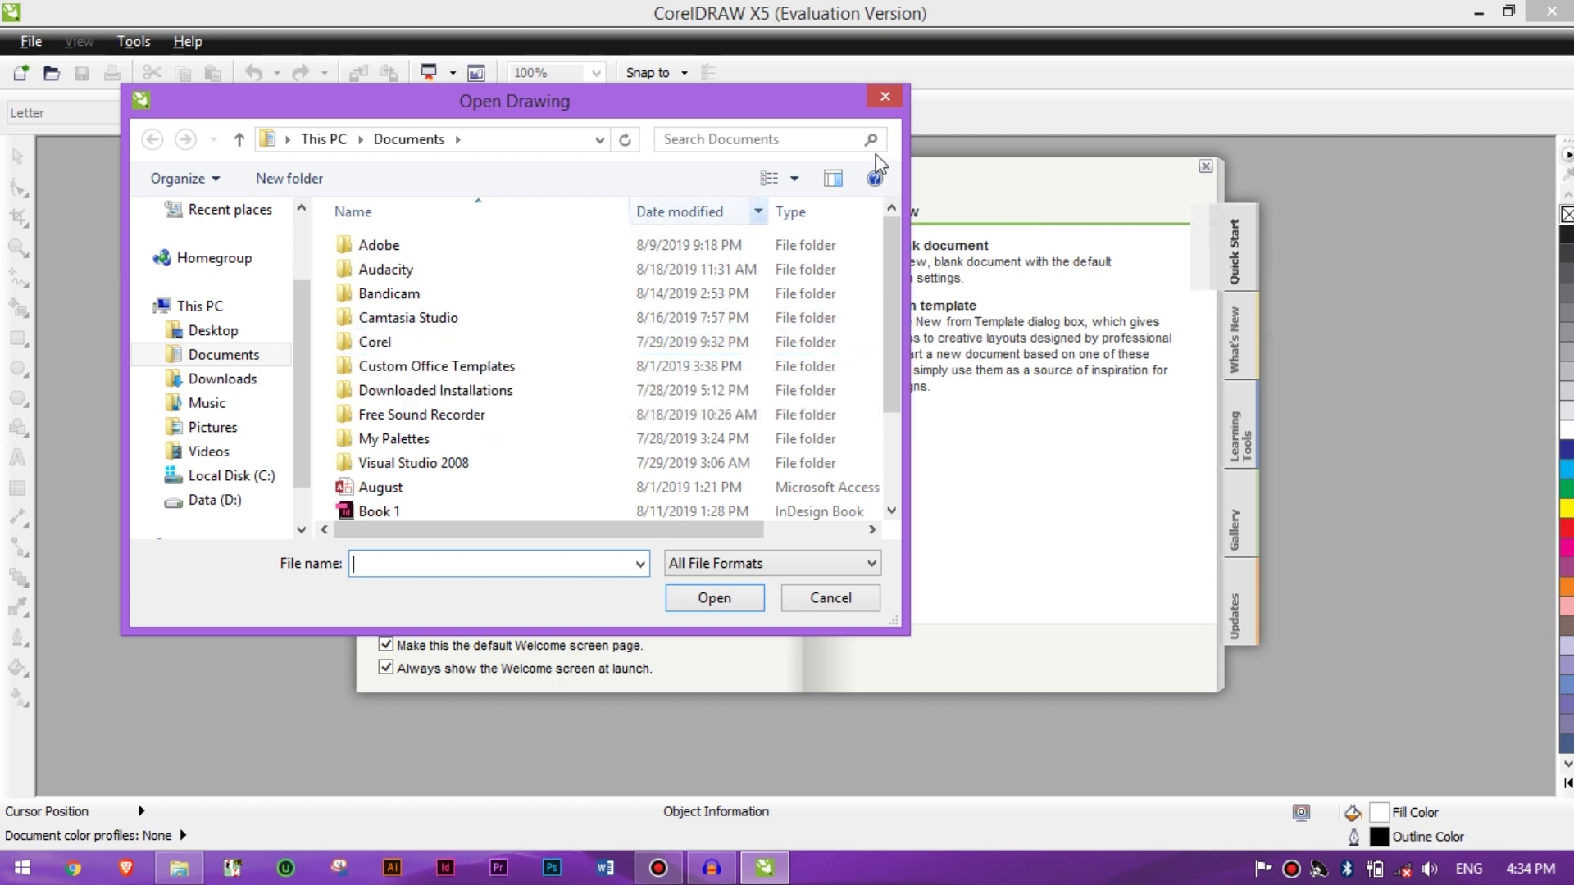
pyautogui.click(886, 97)
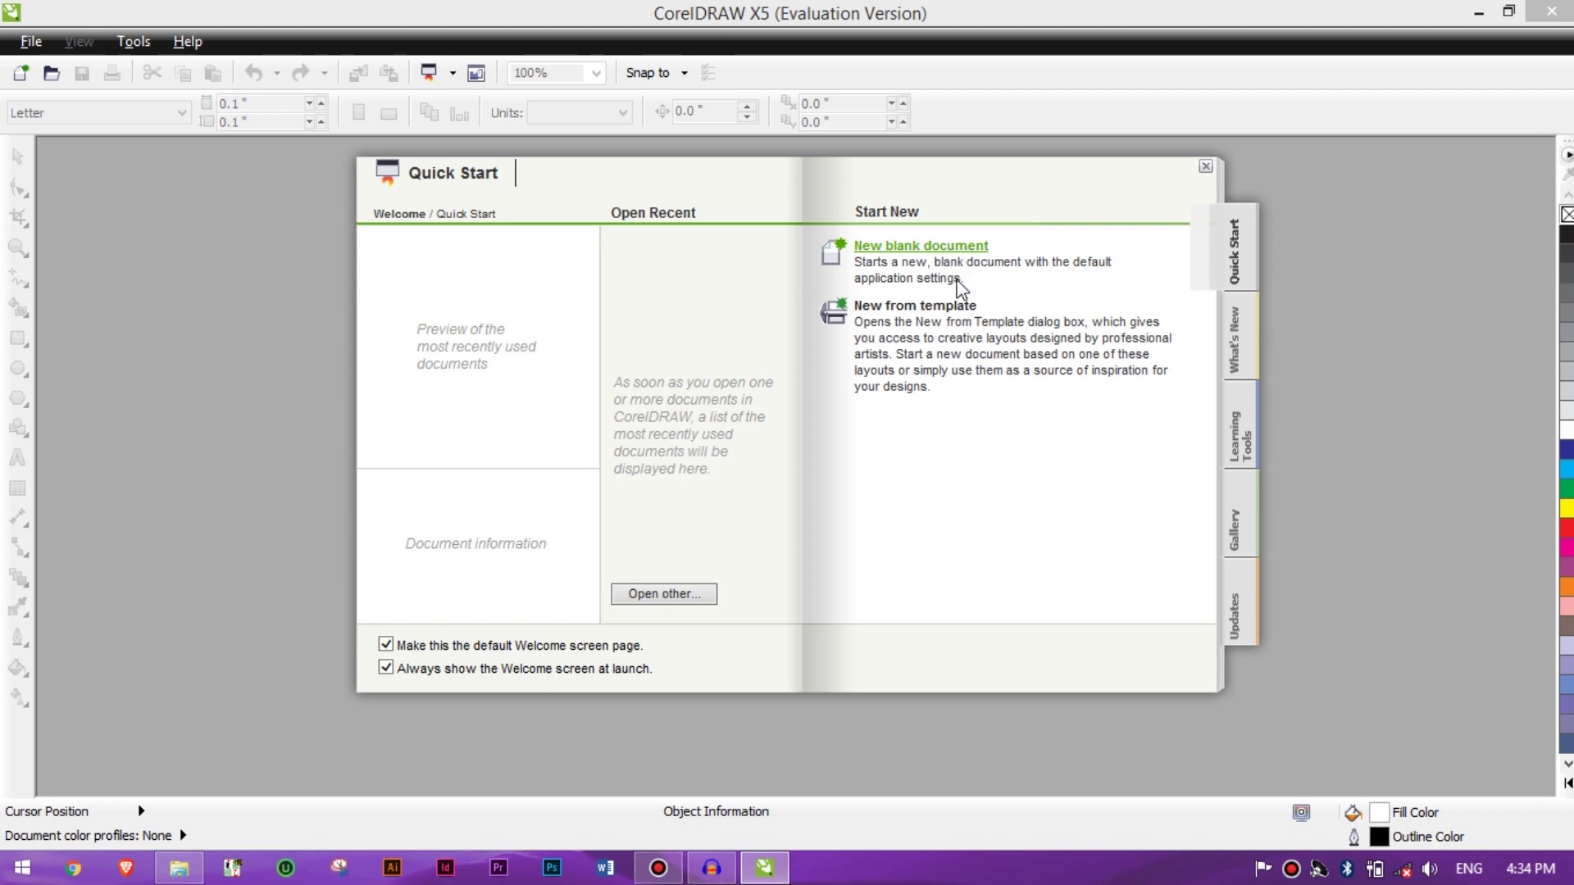
pyautogui.click(900, 310)
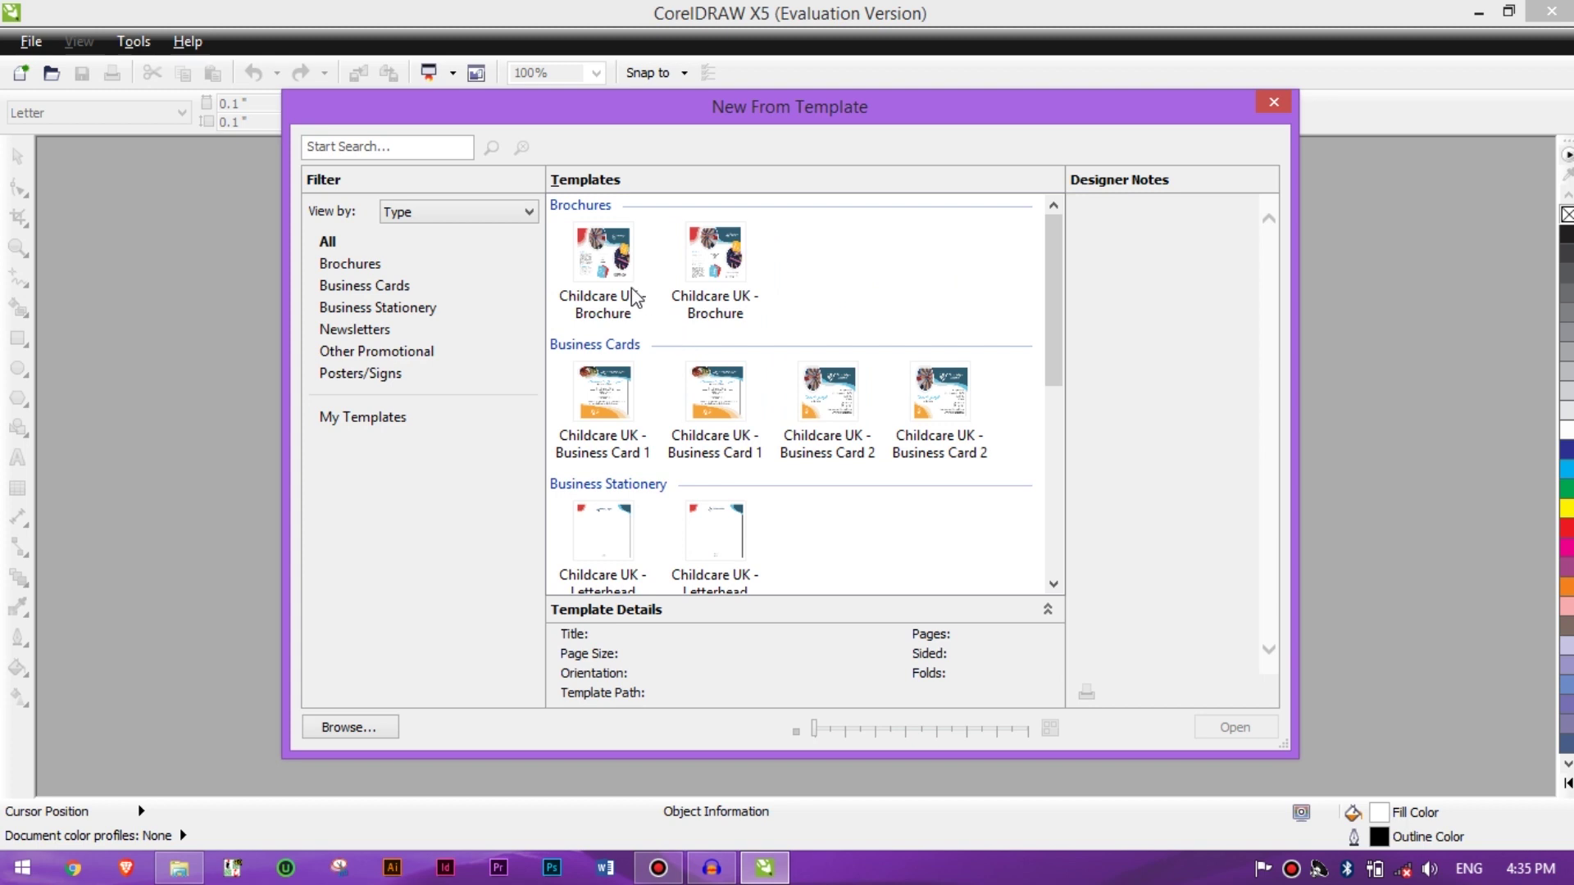
pyautogui.click(823, 402)
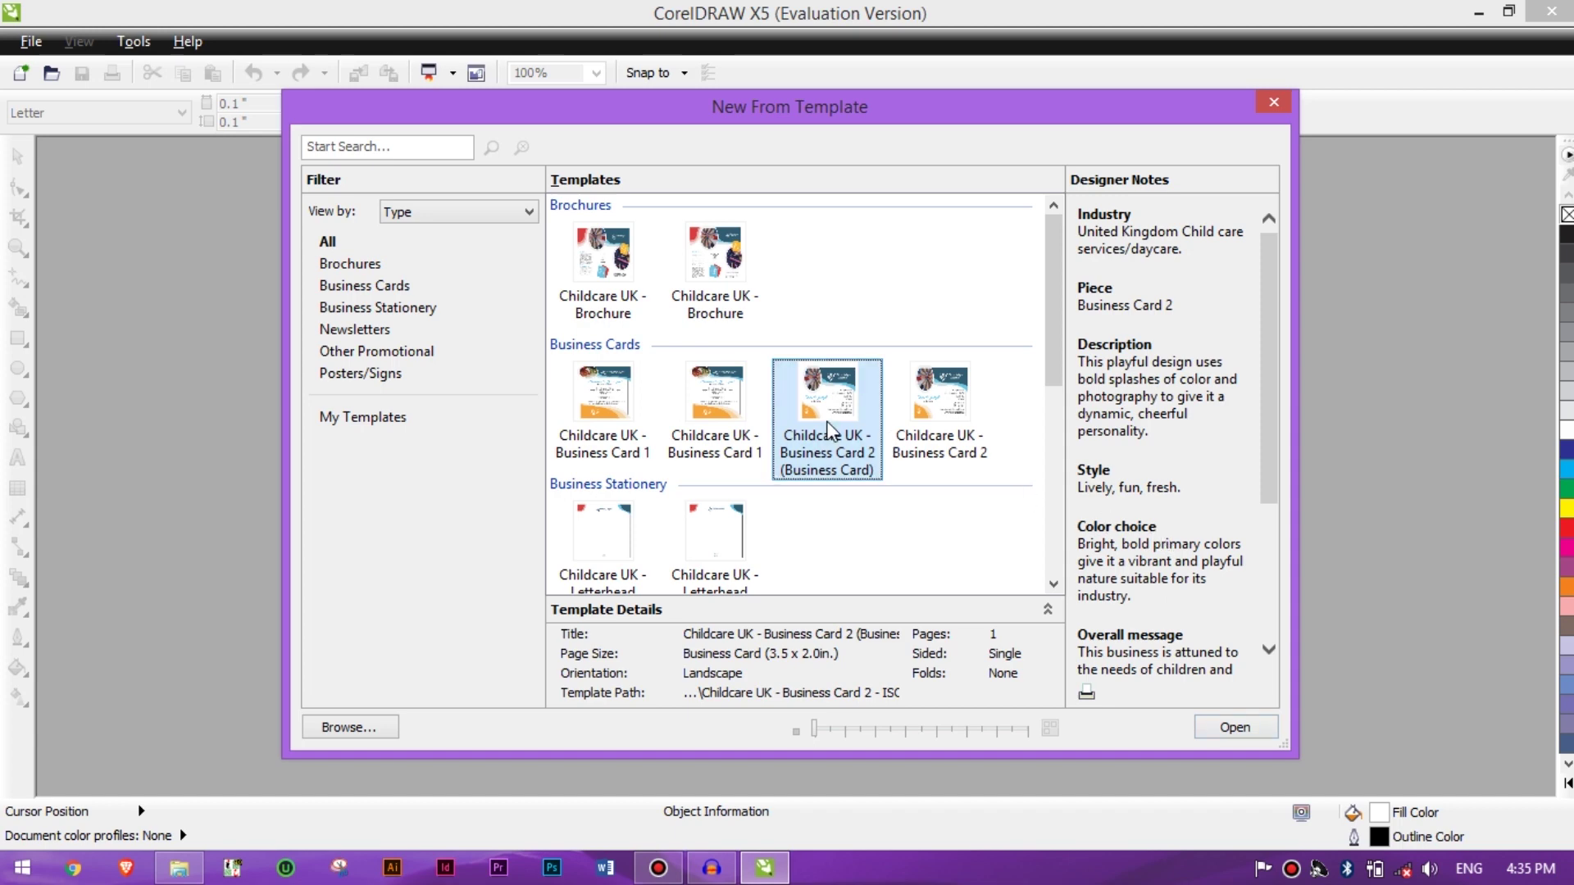
pyautogui.click(1273, 103)
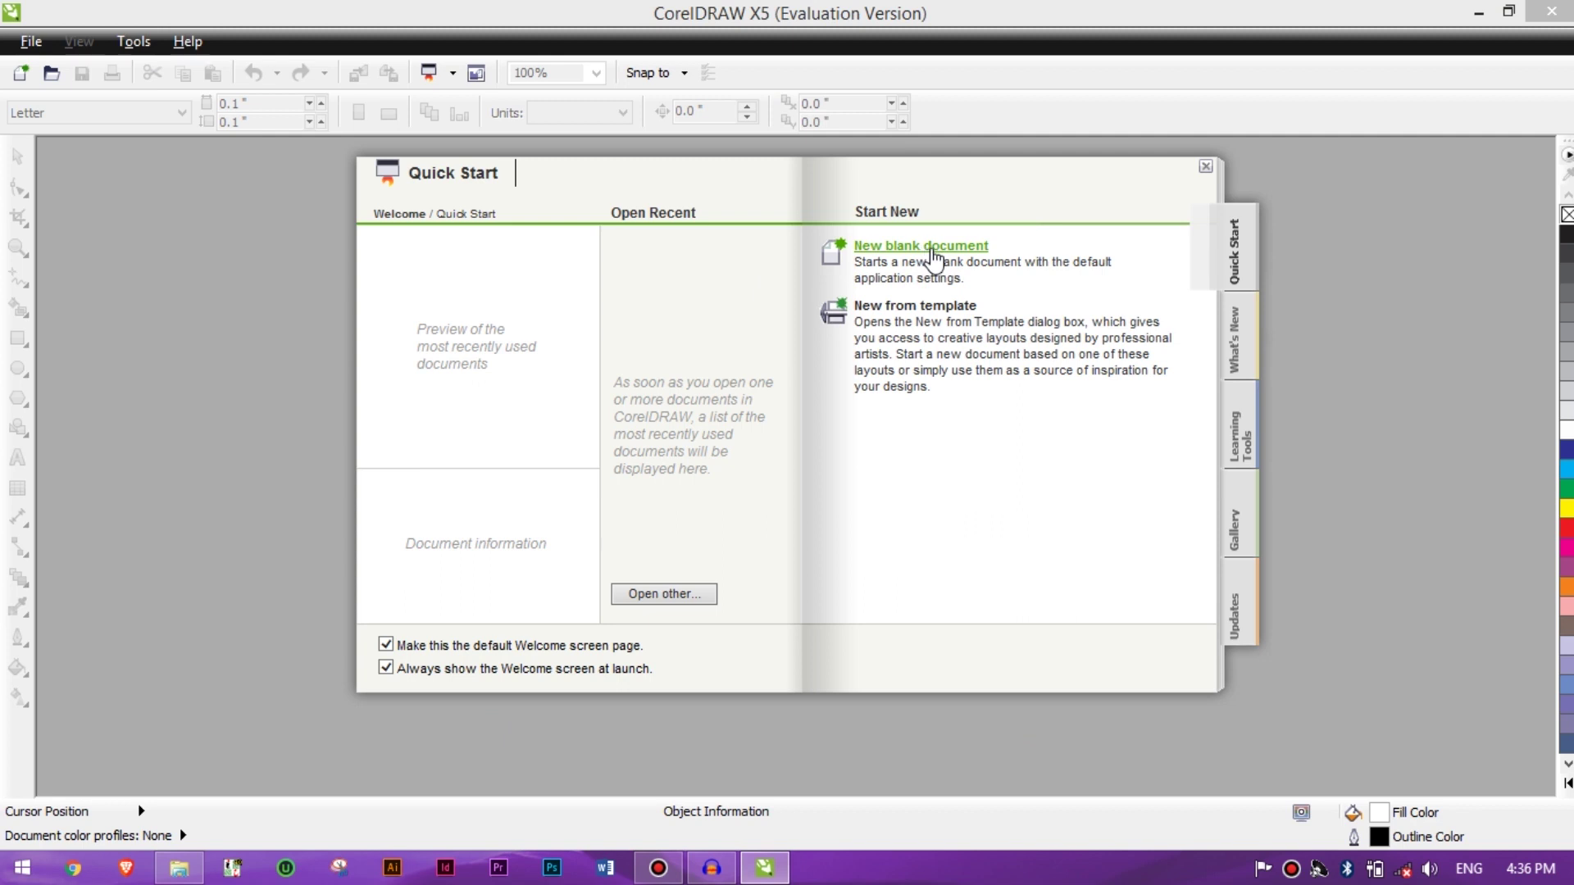
# Step: Start a new blank document and name it "Leture 1"
pyautogui.click(930, 248)
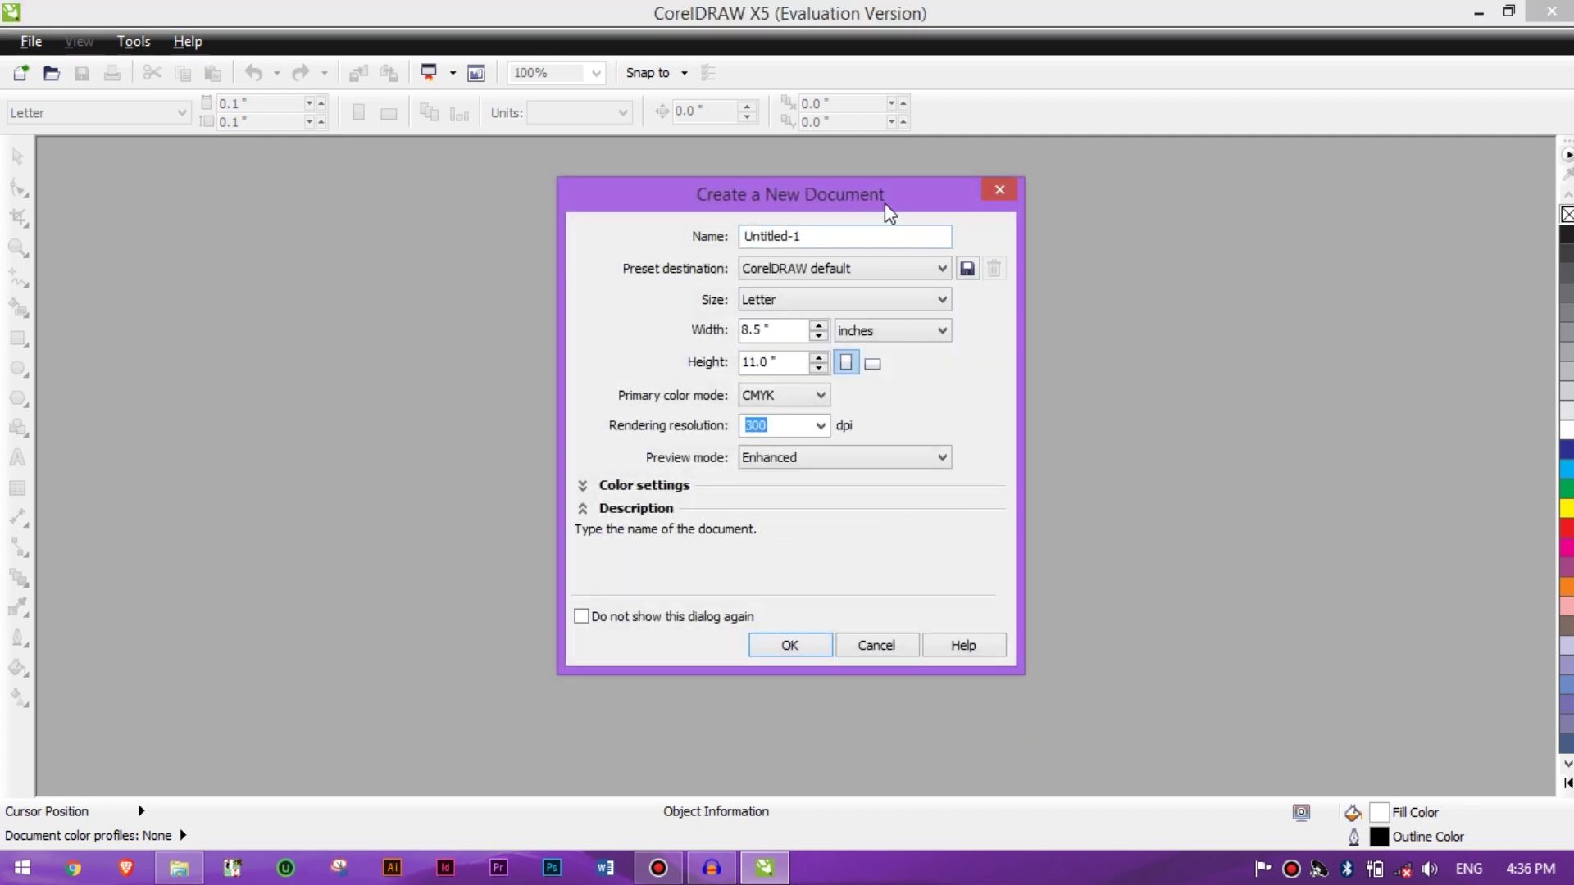
pyautogui.moveTo(887, 194); pyautogui.dragTo(896, 181)
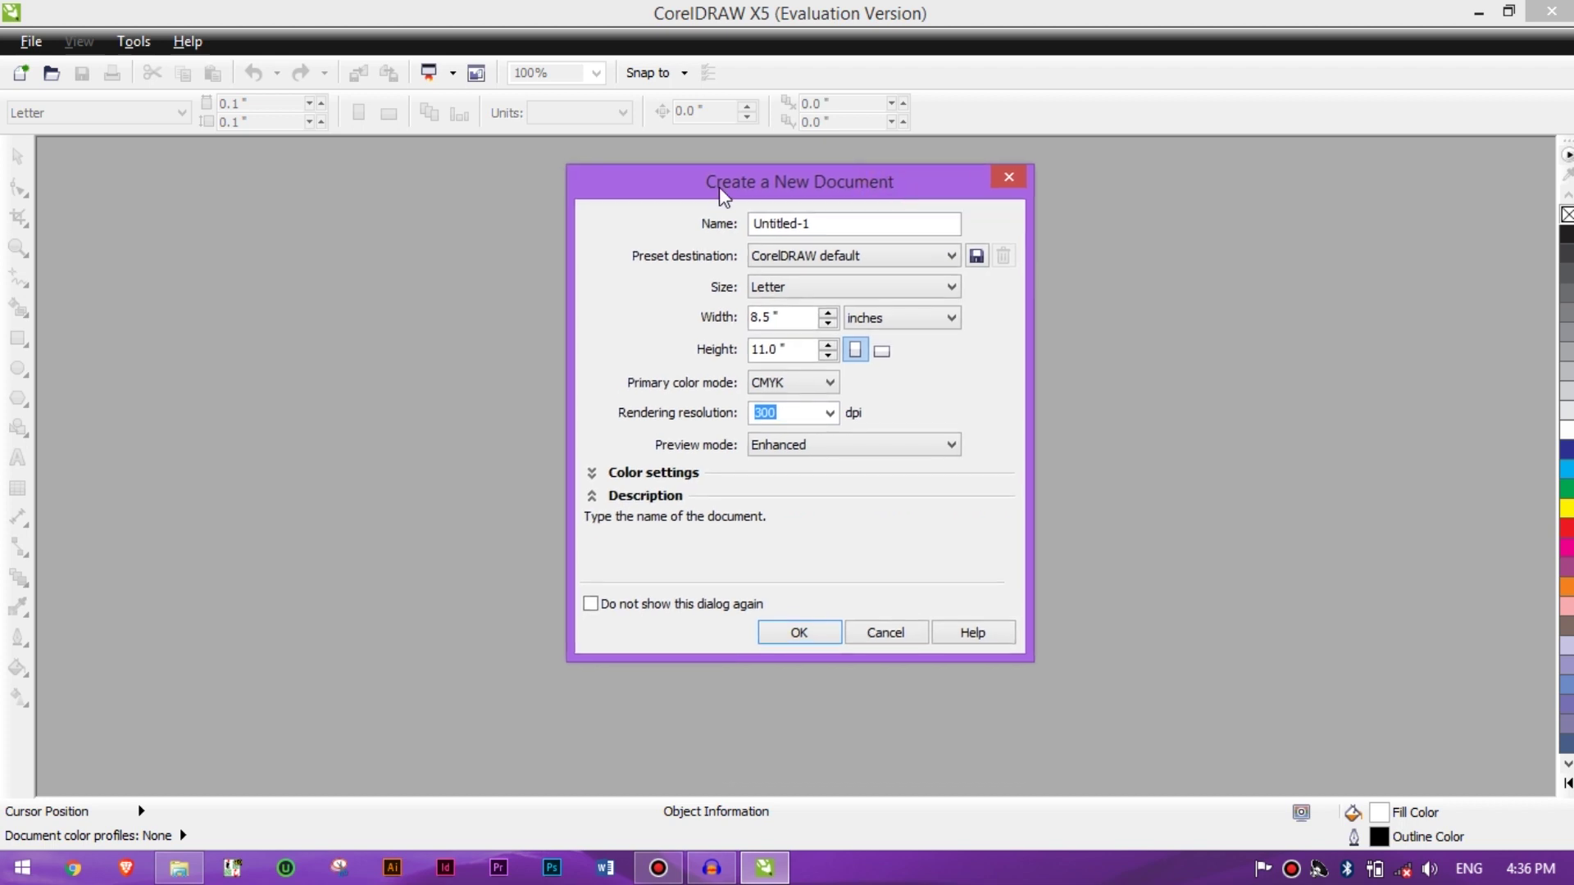
pyautogui.tripleClick(803, 232)
pyautogui.write('Leture 1')
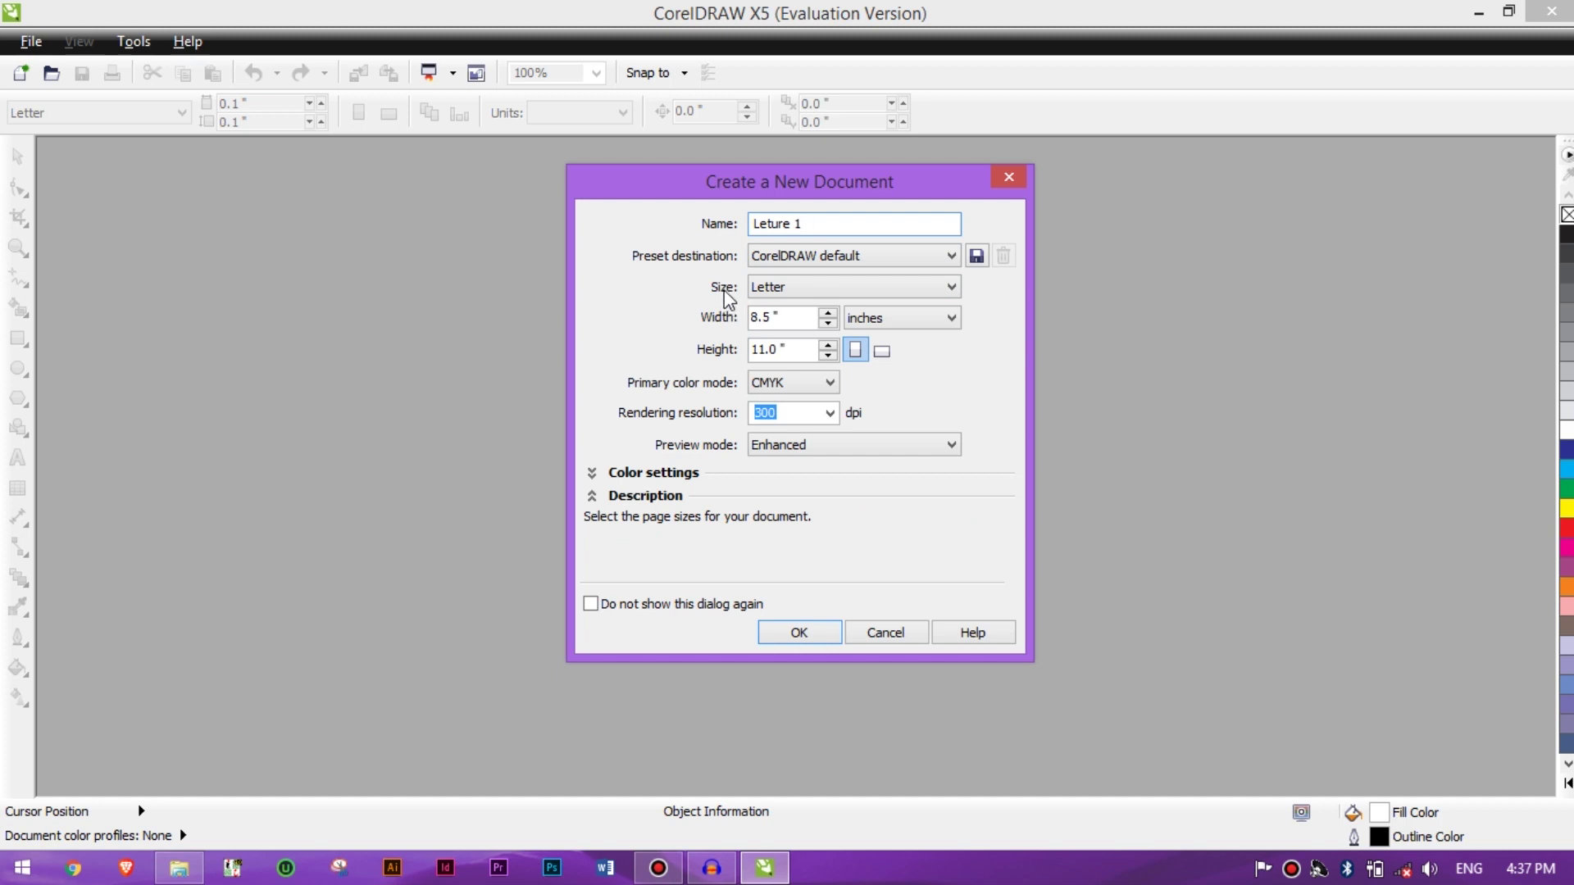
pyautogui.click(792, 288)
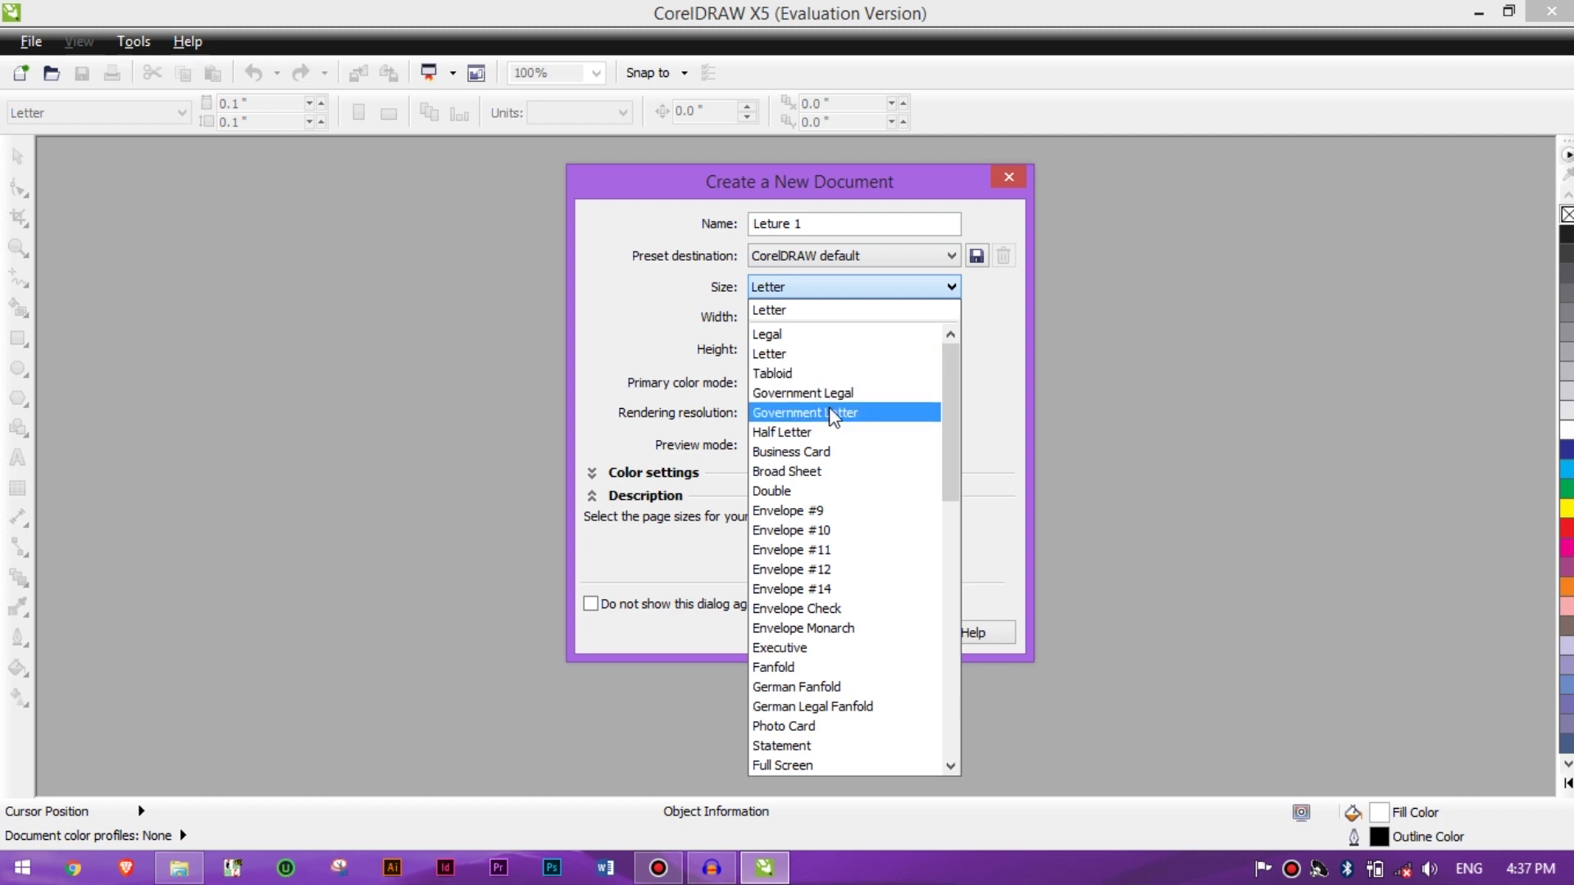
pyautogui.scroll(-6, 829, 410)
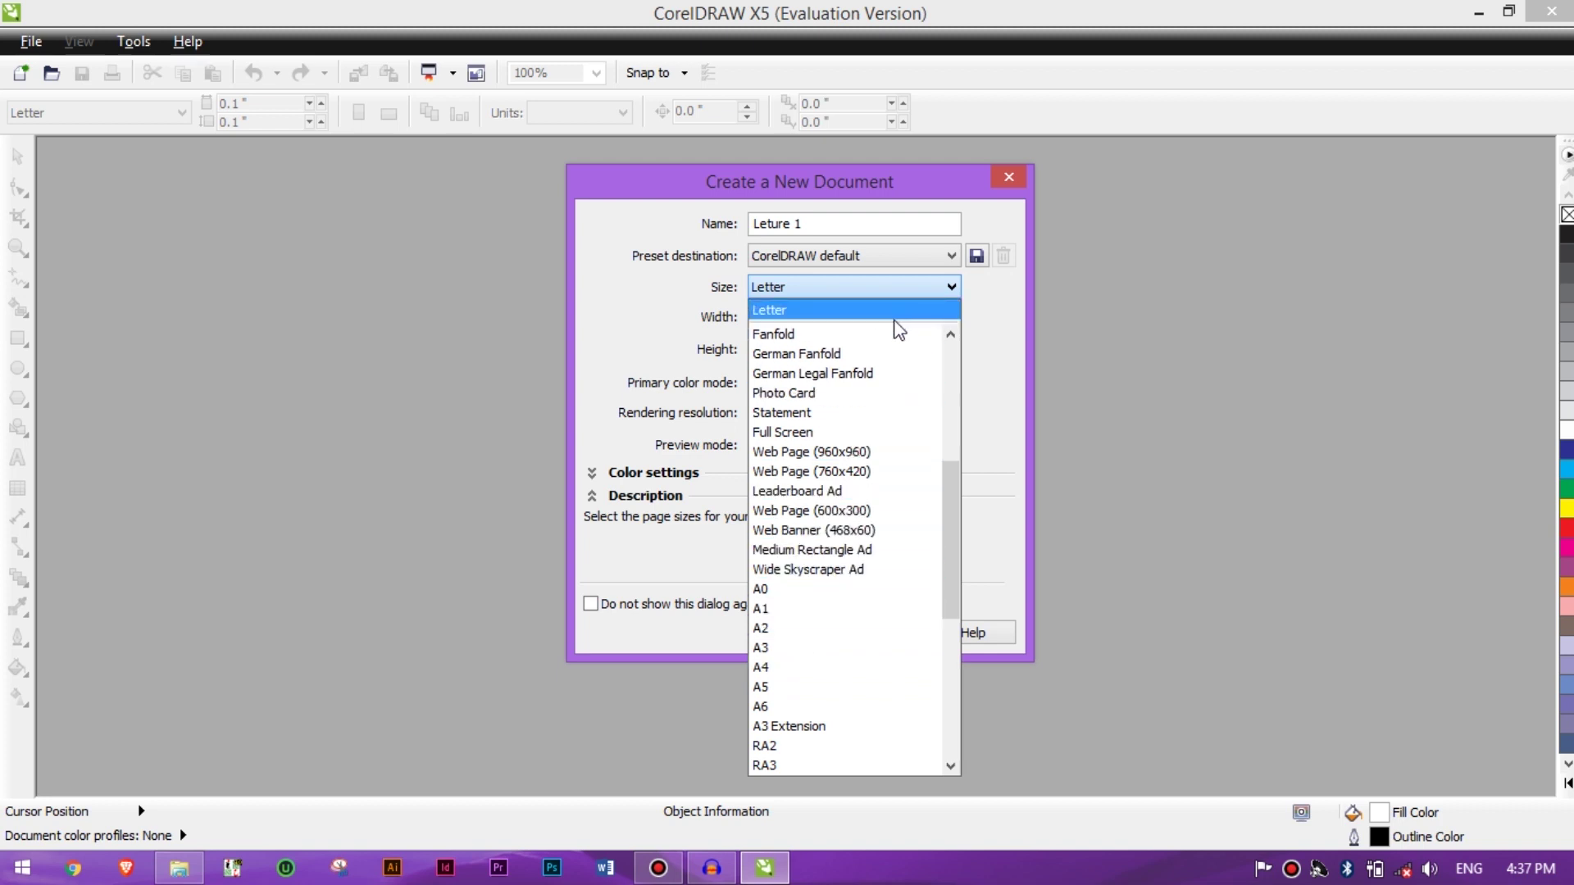
pyautogui.click(852, 285)
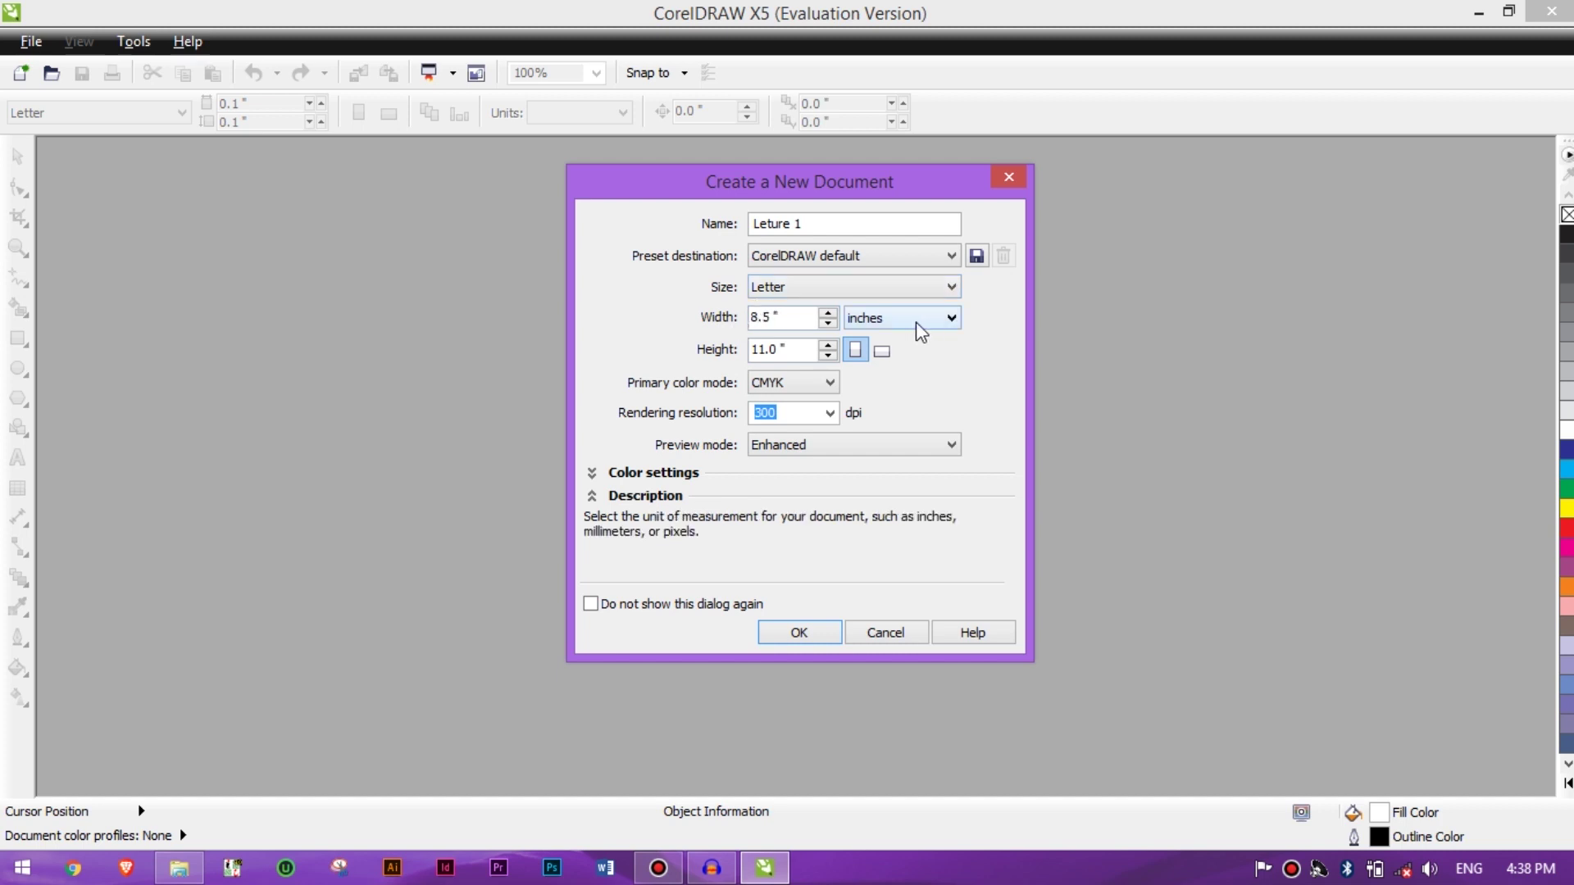
pyautogui.click(943, 324)
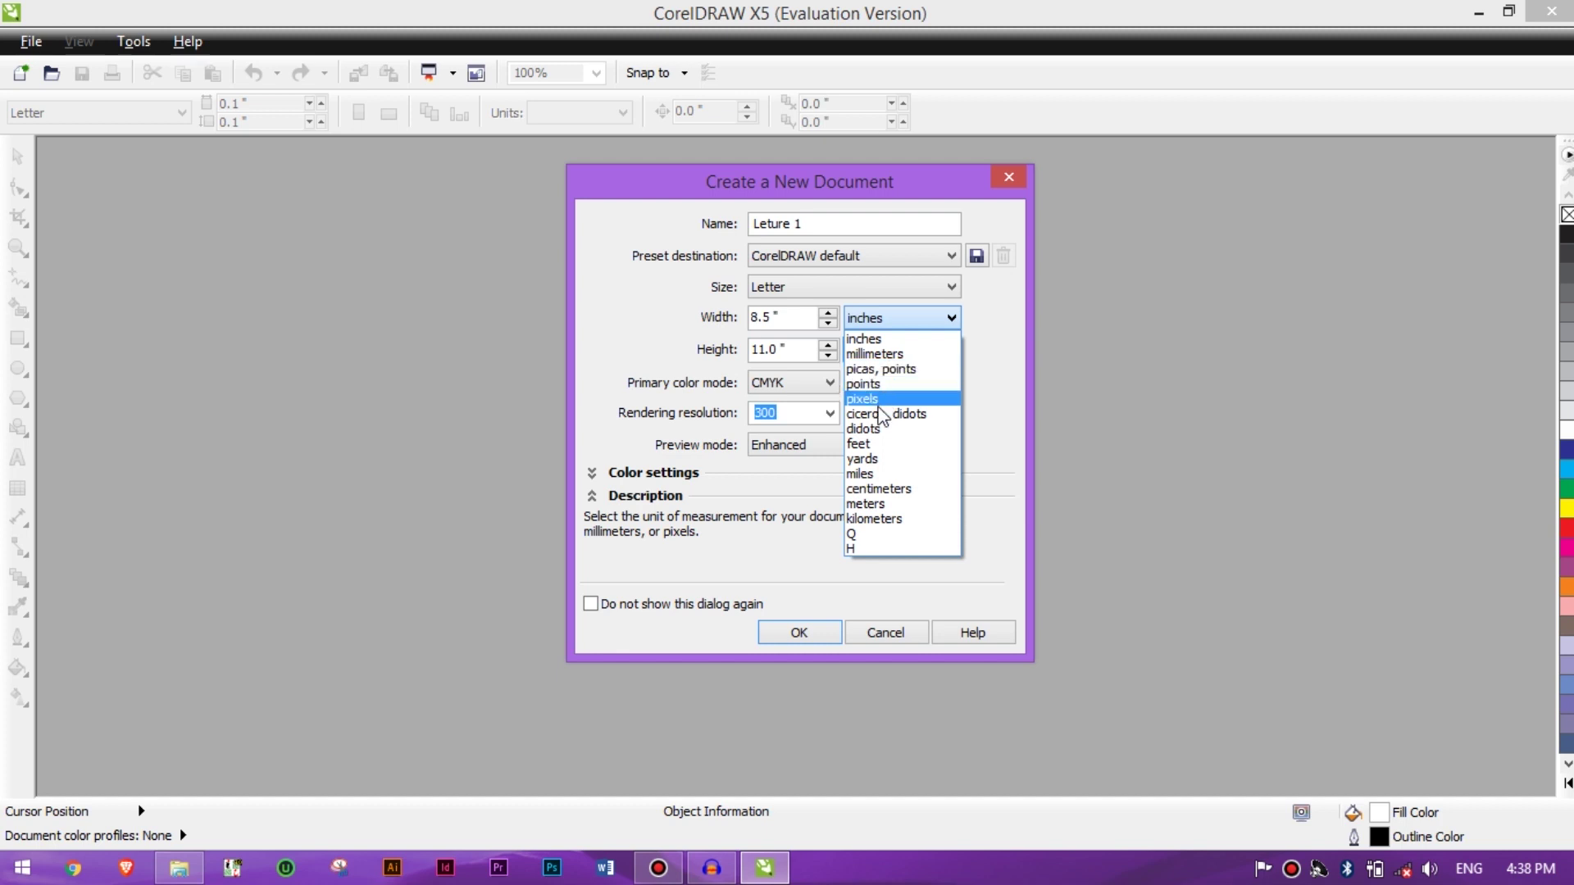
pyautogui.click(715, 354)
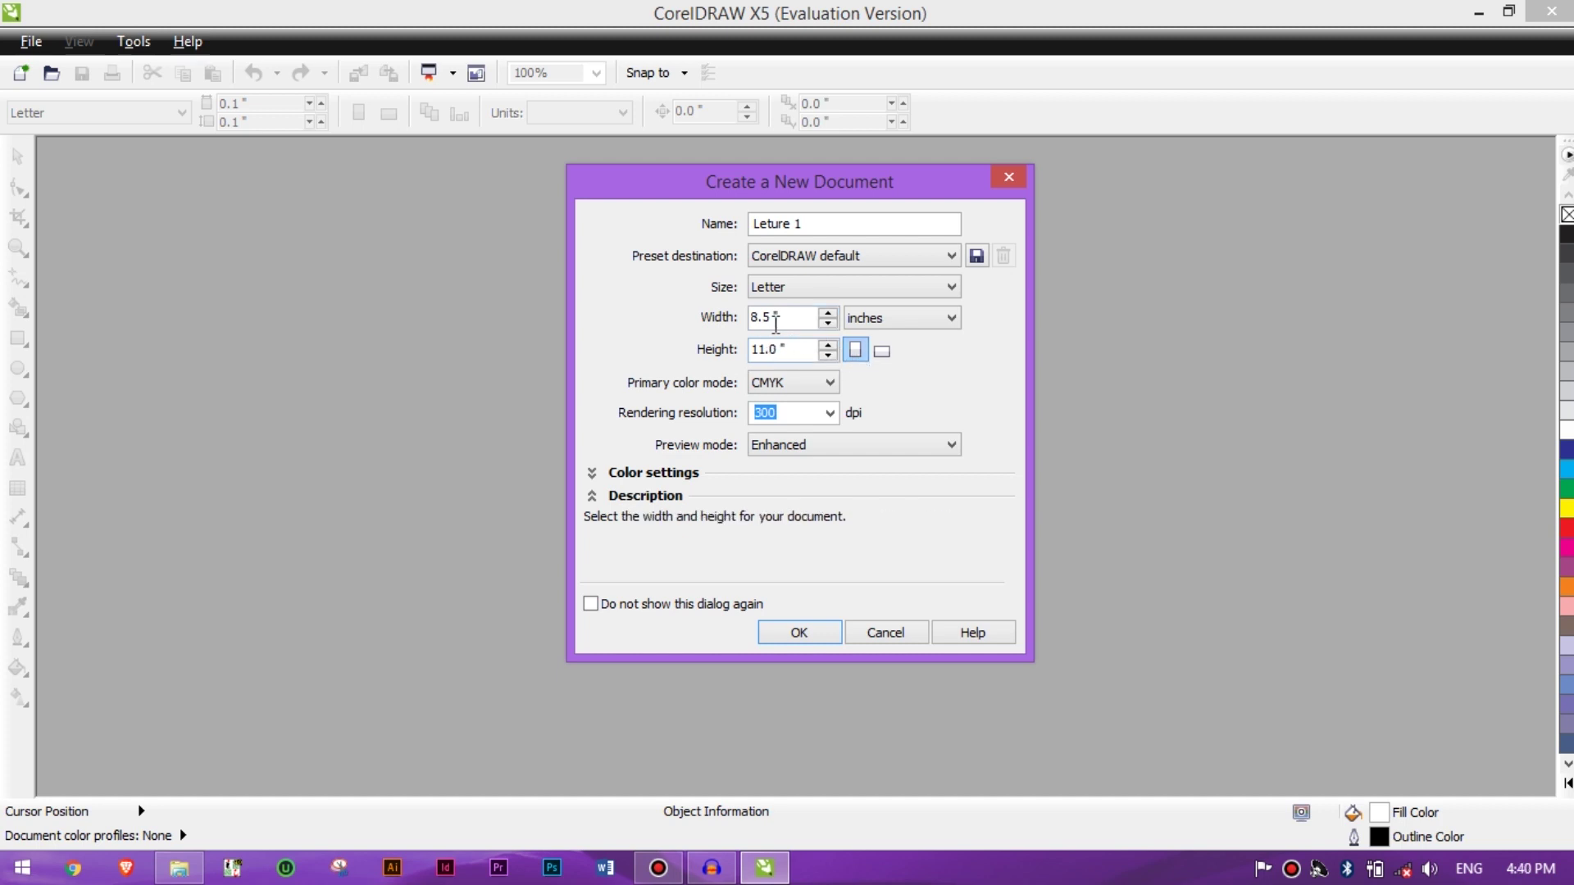
# Step: Set the new document's page orientation to landscape, 11.0 inches wide by 8.5 inches high
pyautogui.click(882, 350)
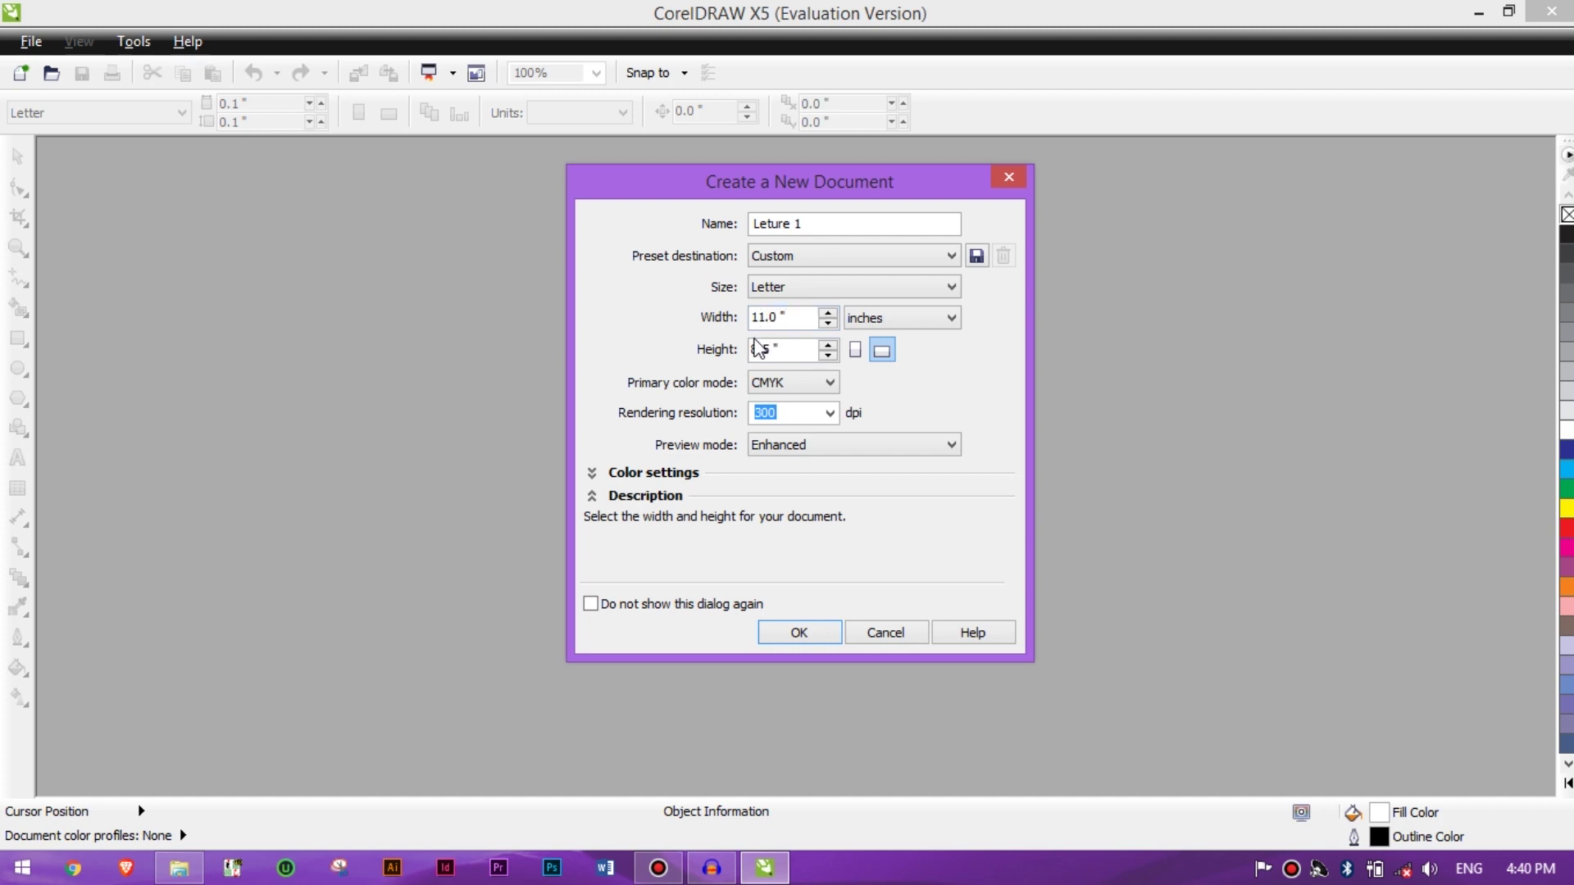
pyautogui.click(855, 350)
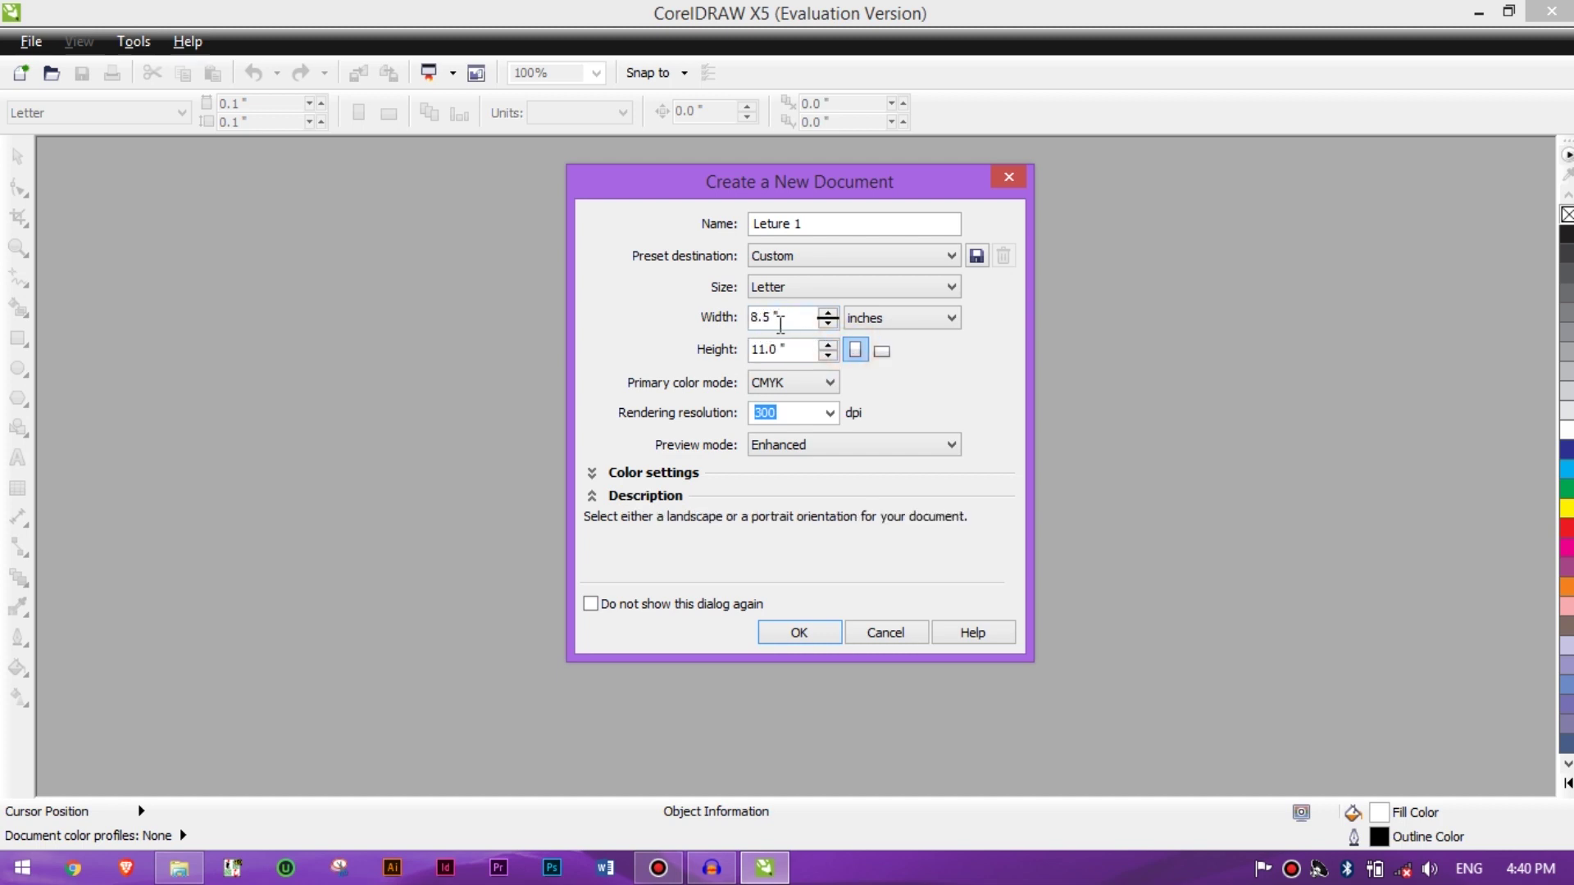
pyautogui.click(881, 353)
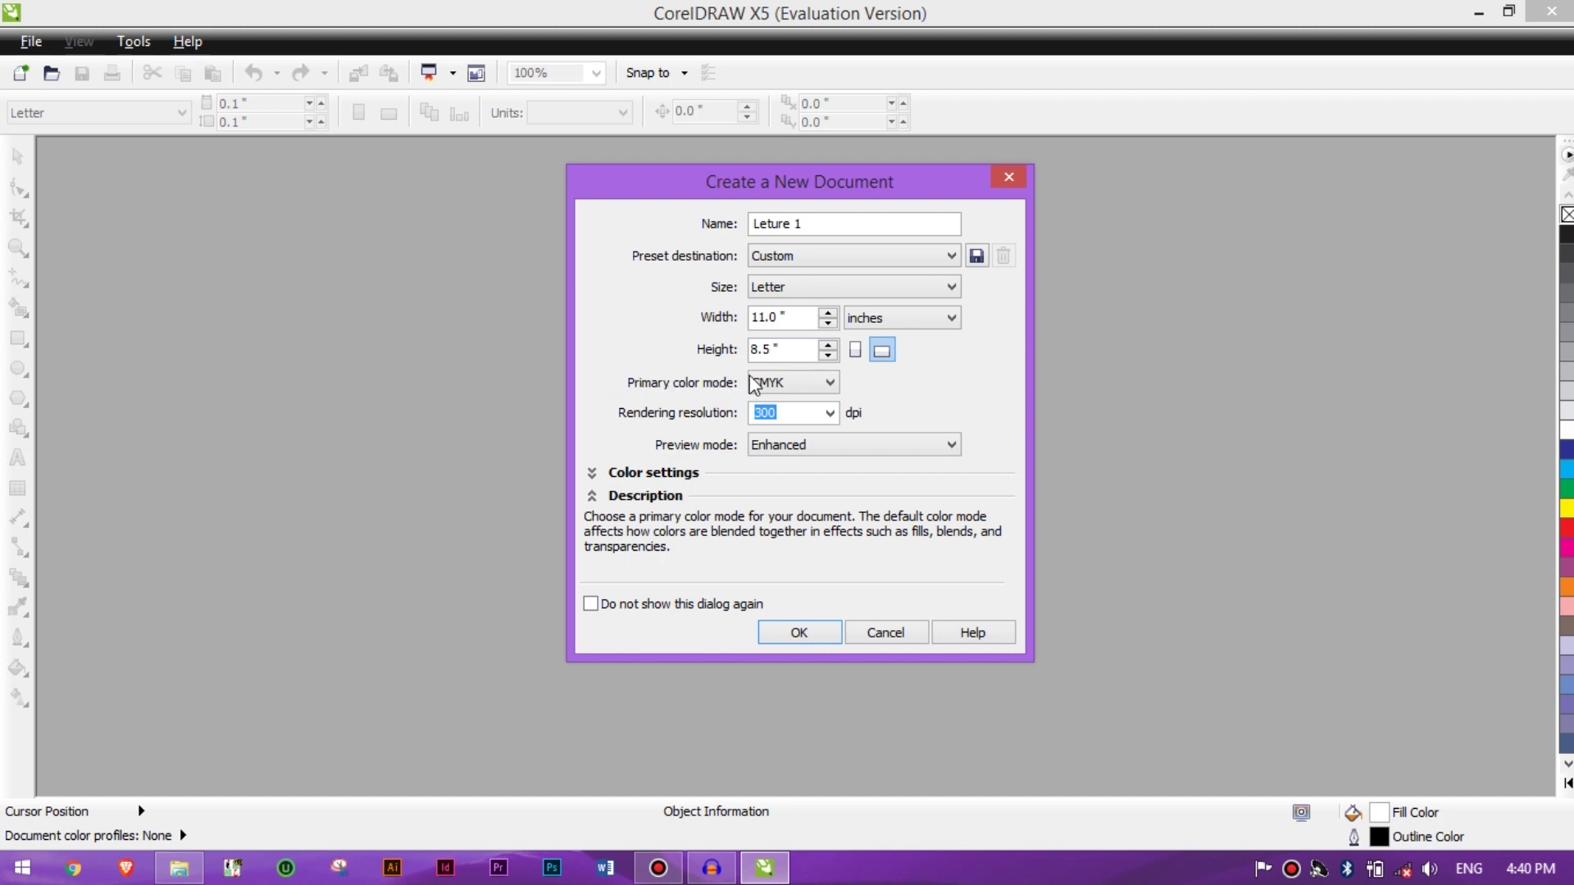
# Step: Keep the CMYK primary color mode and Enhanced preview mode, and create the document
pyautogui.click(793, 386)
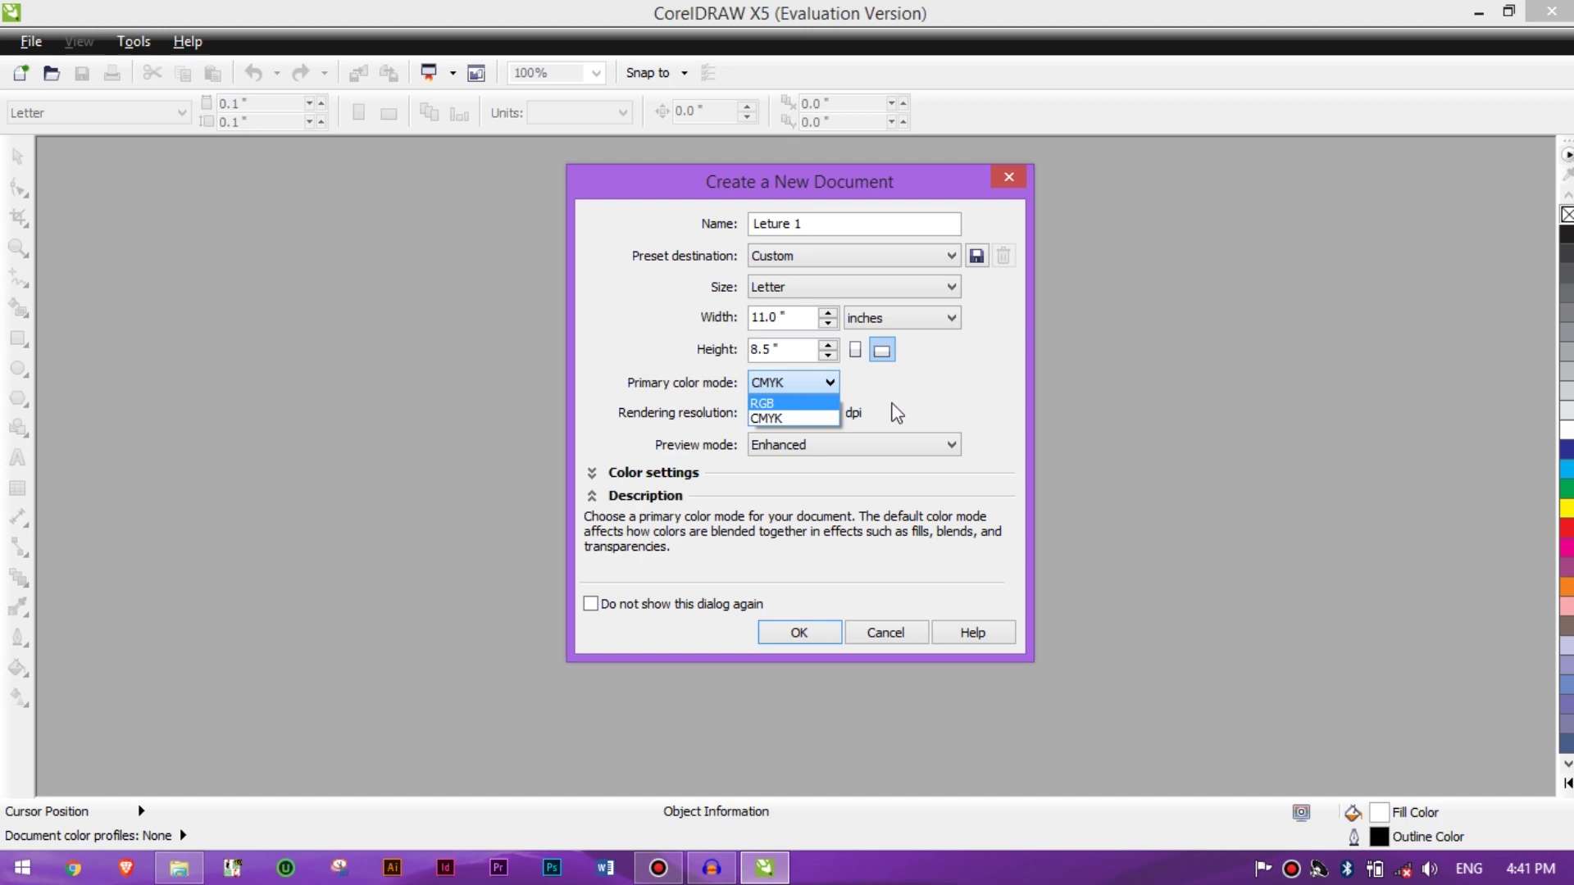
pyautogui.click(801, 385)
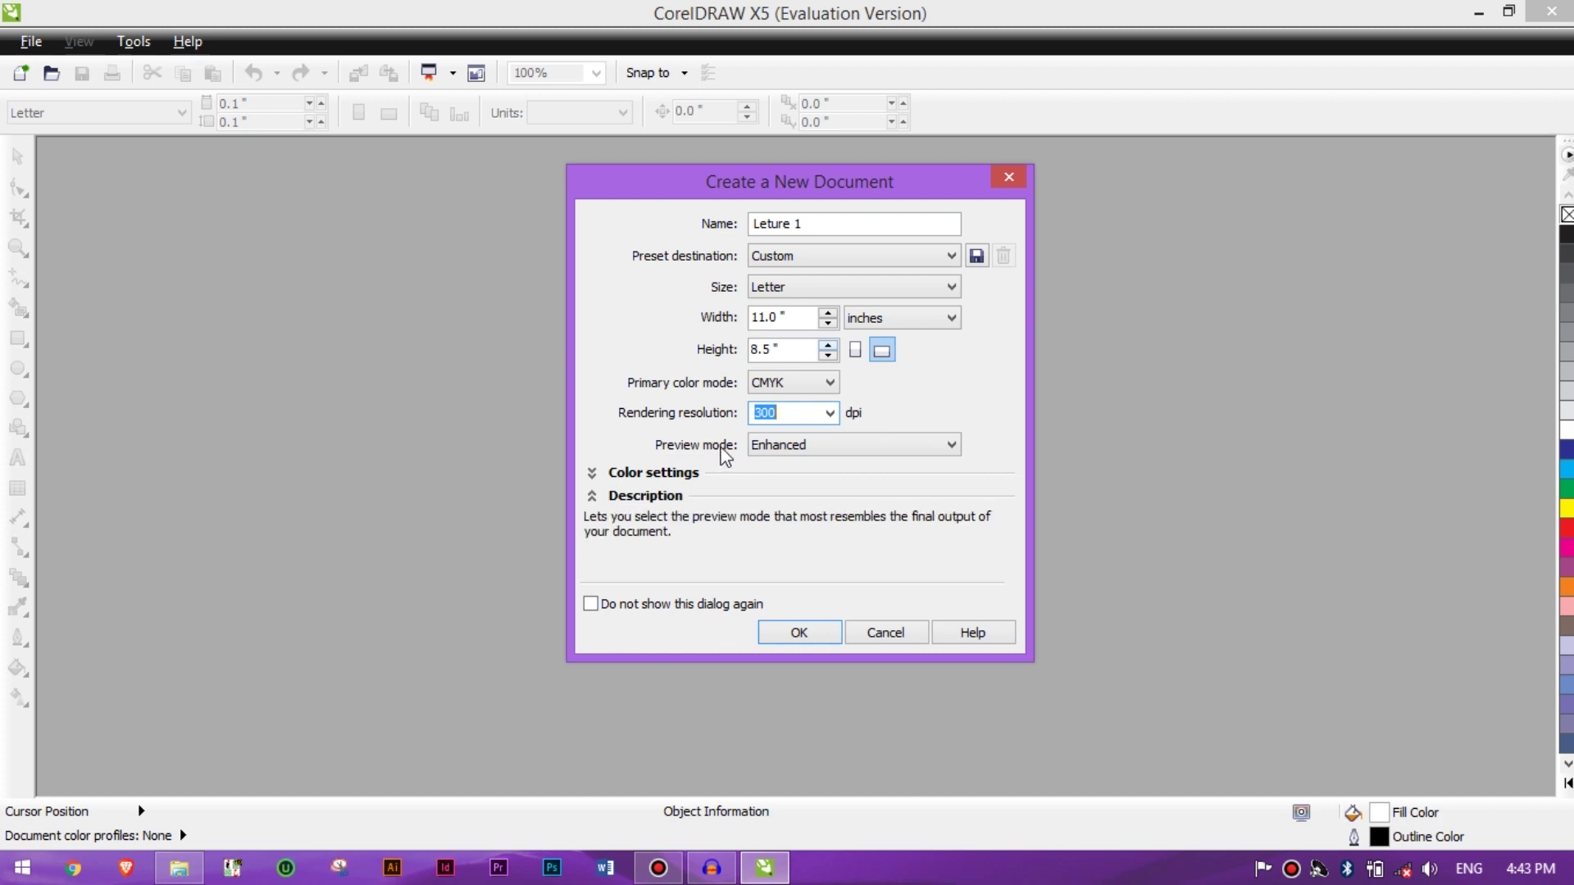
pyautogui.click(762, 449)
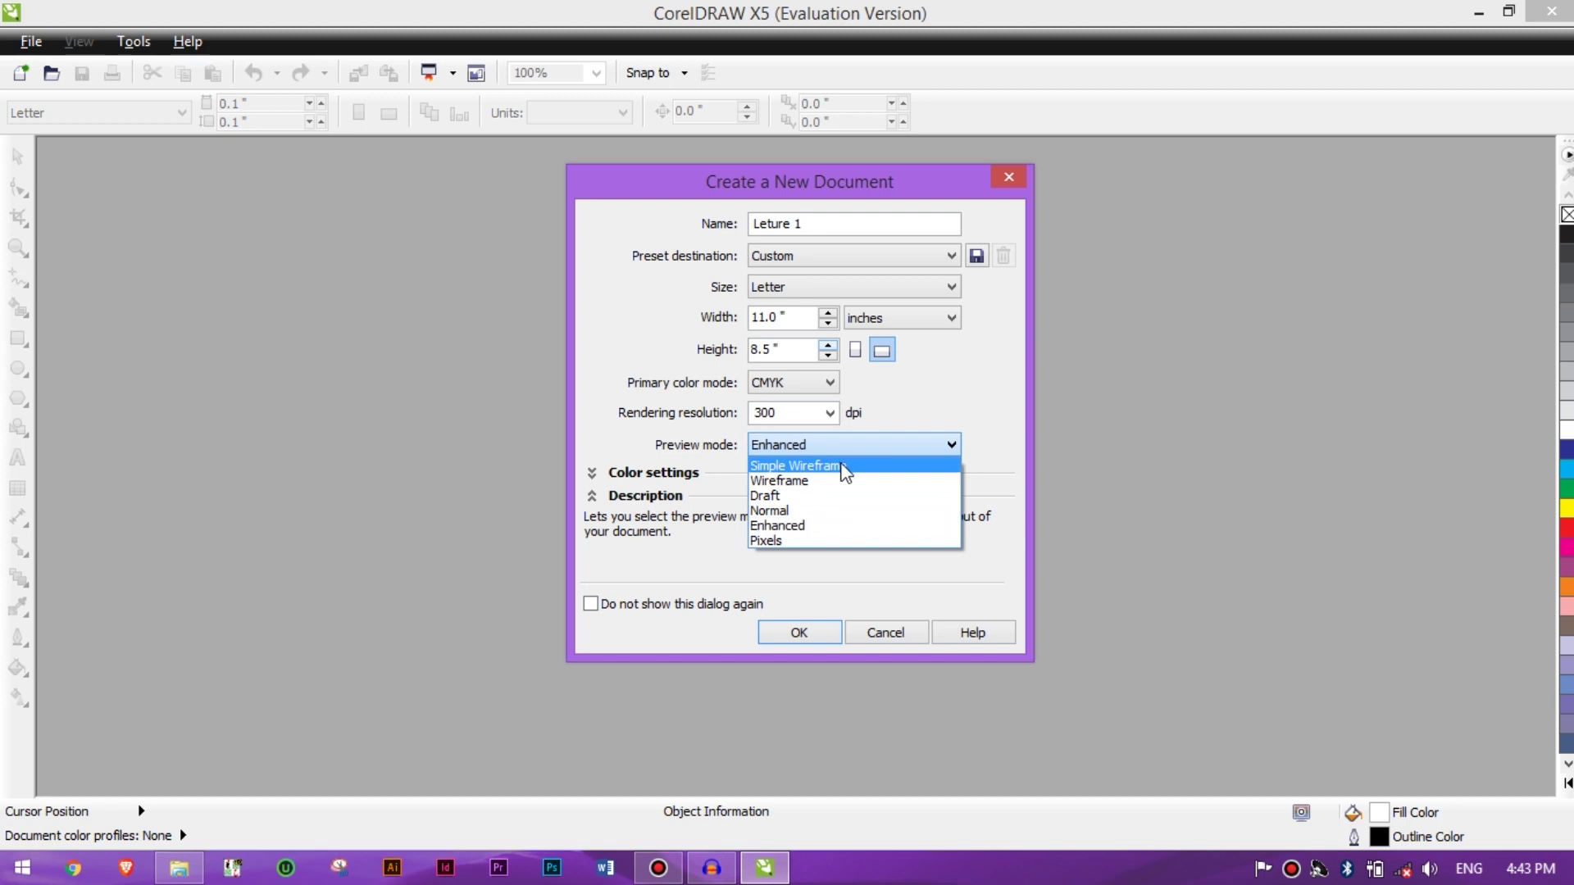
pyautogui.click(779, 447)
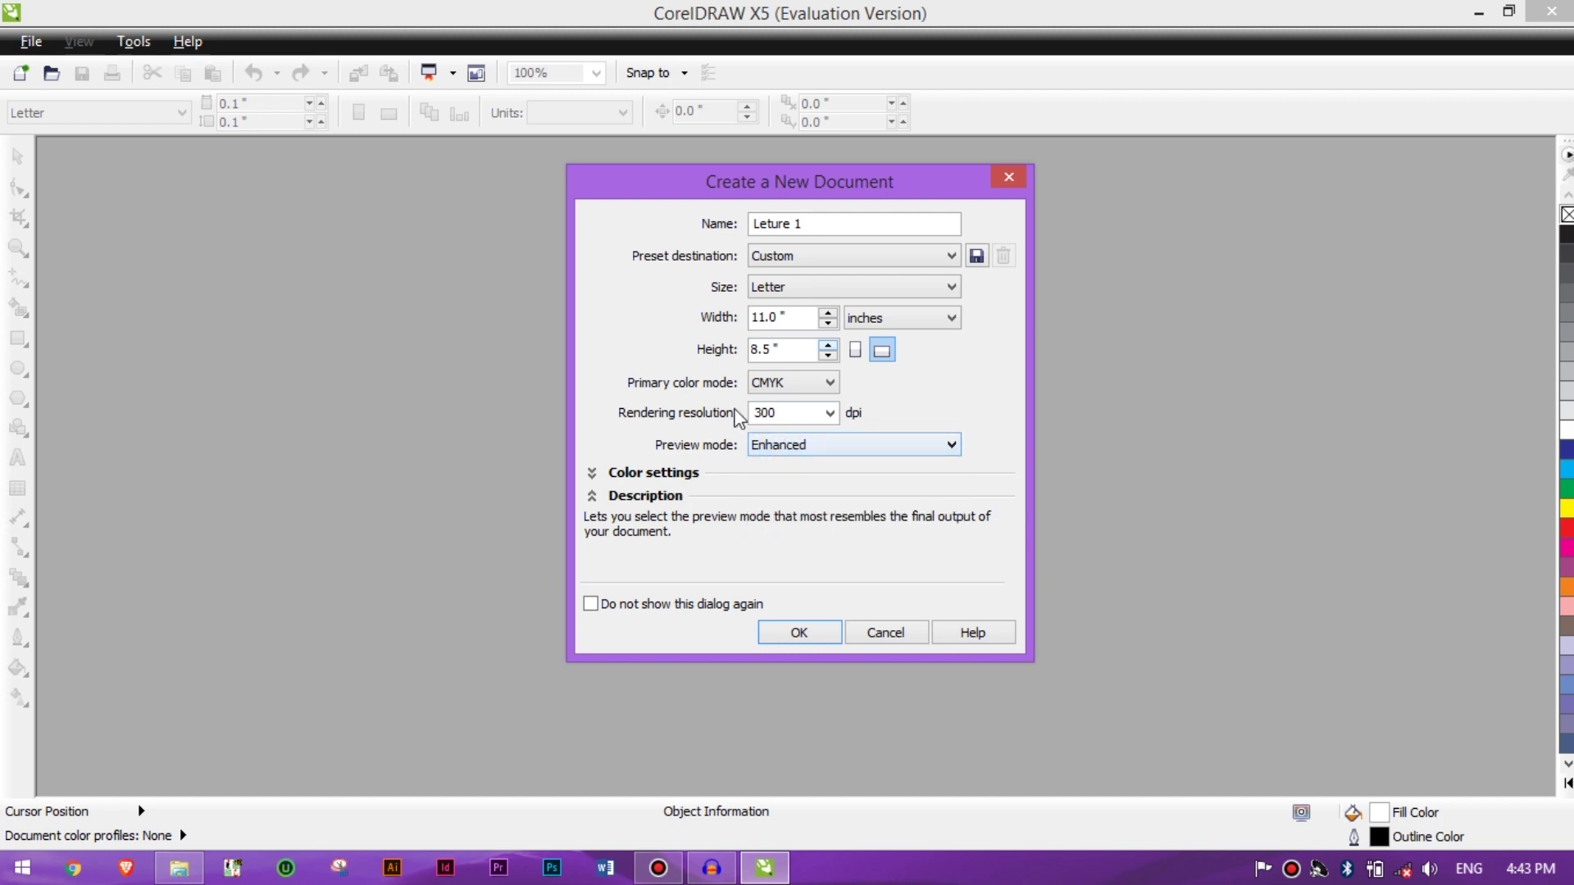
pyautogui.click(795, 630)
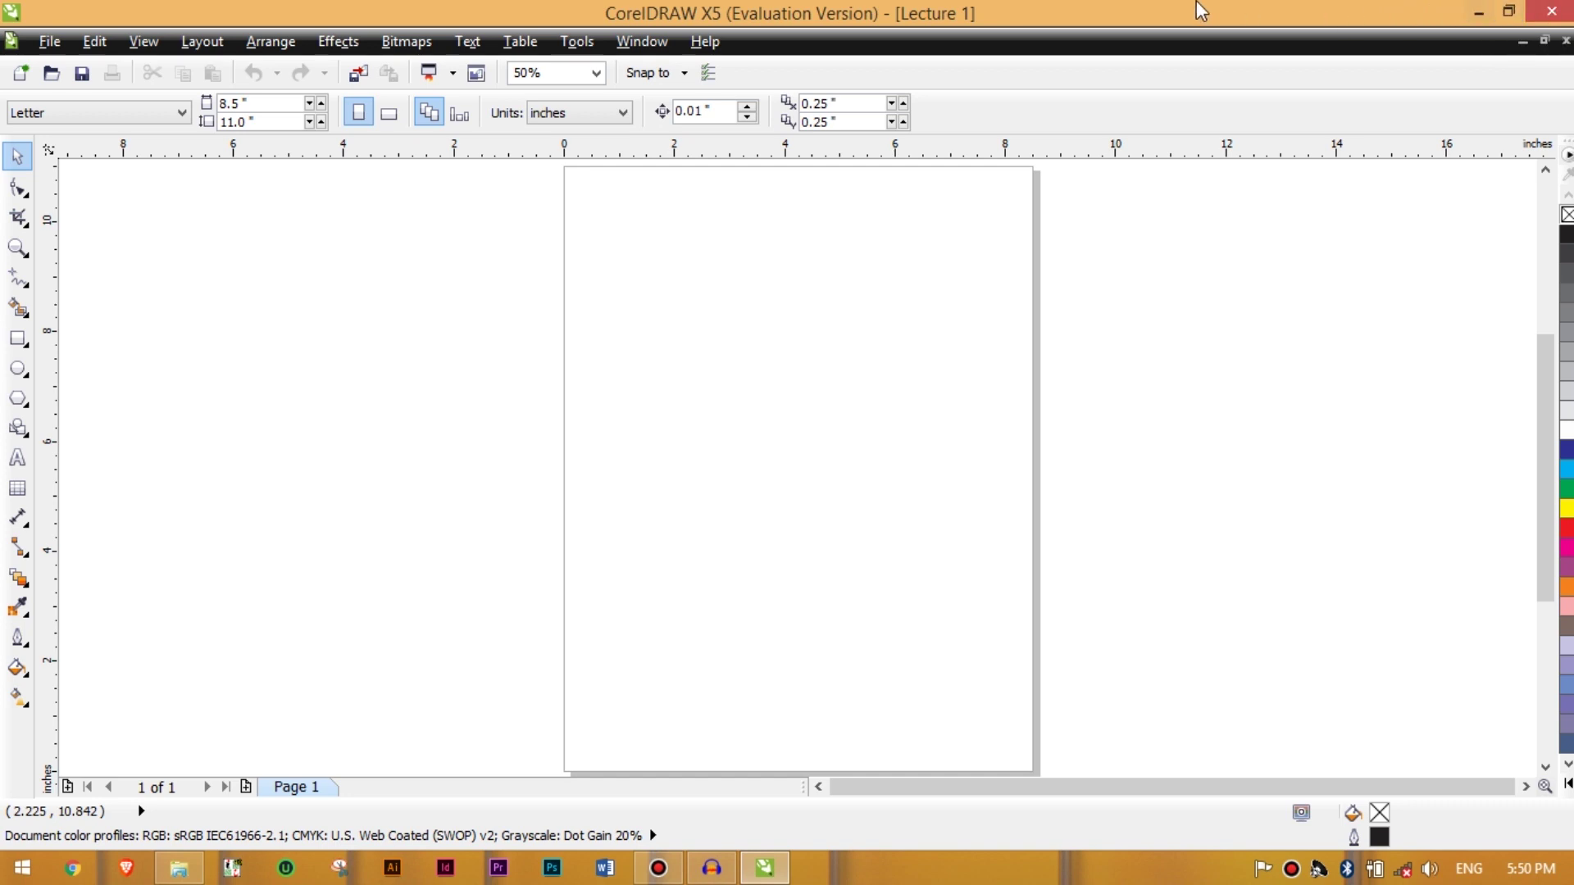
pyautogui.click(66, 47)
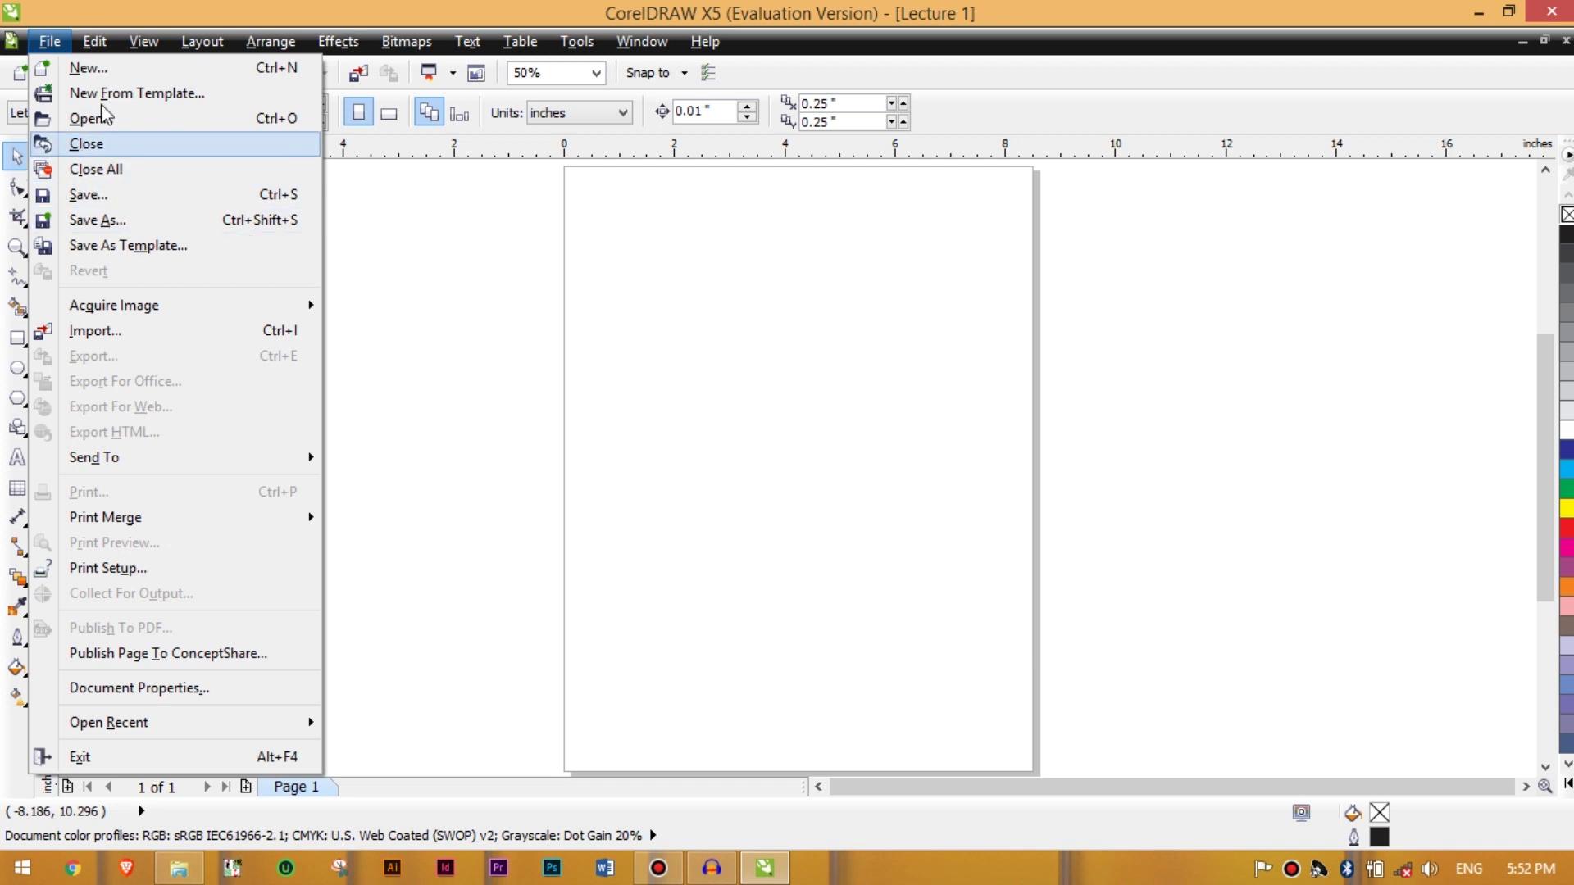
pyautogui.moveTo(98, 45)
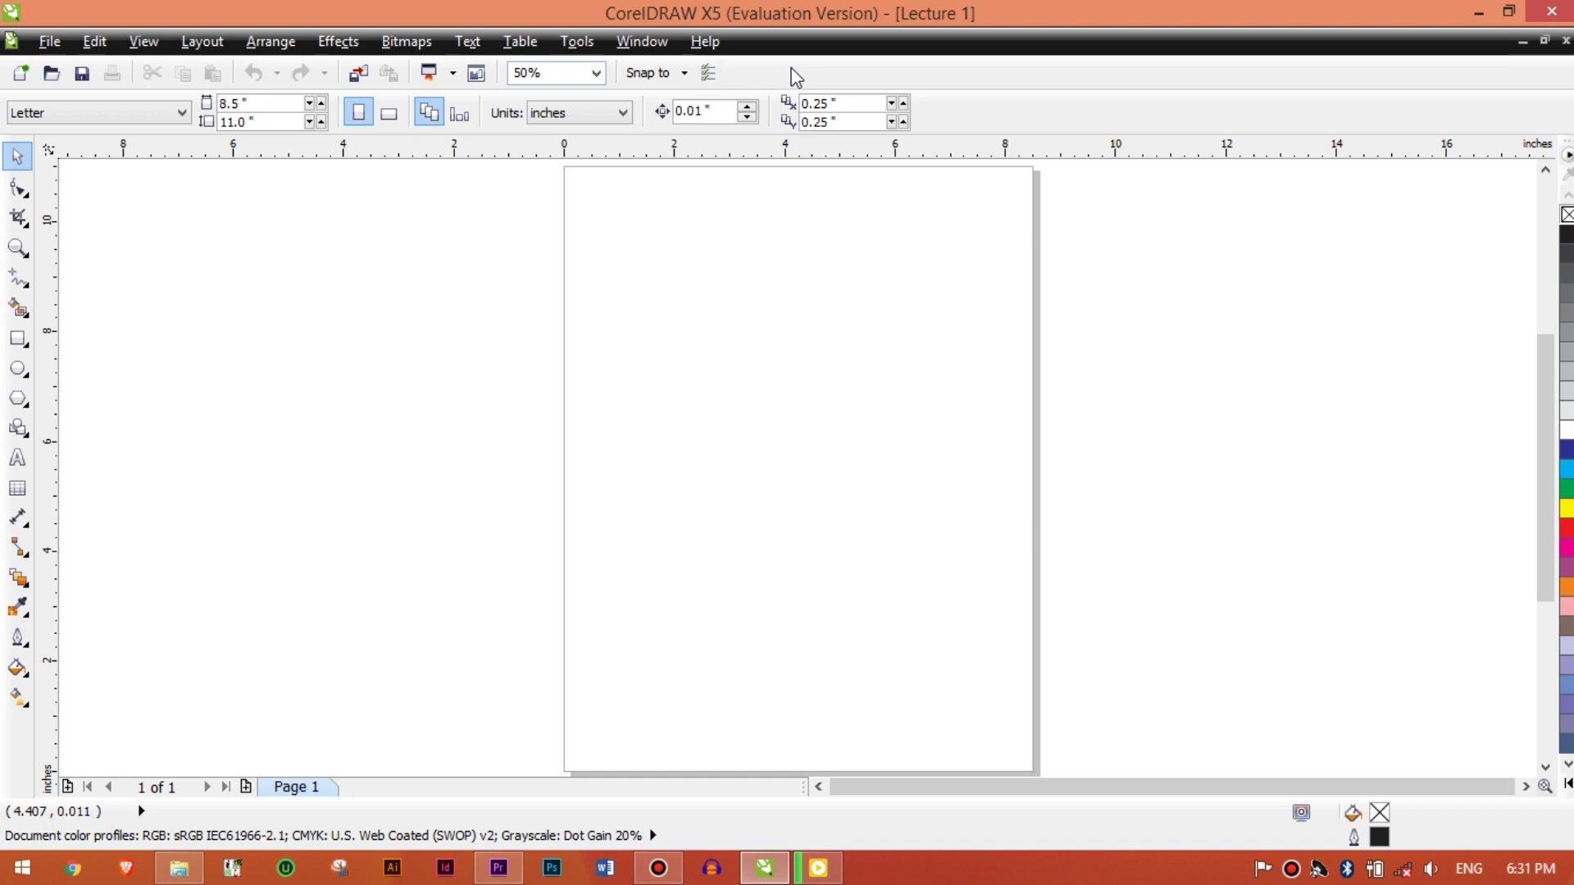
pyautogui.click(50, 41)
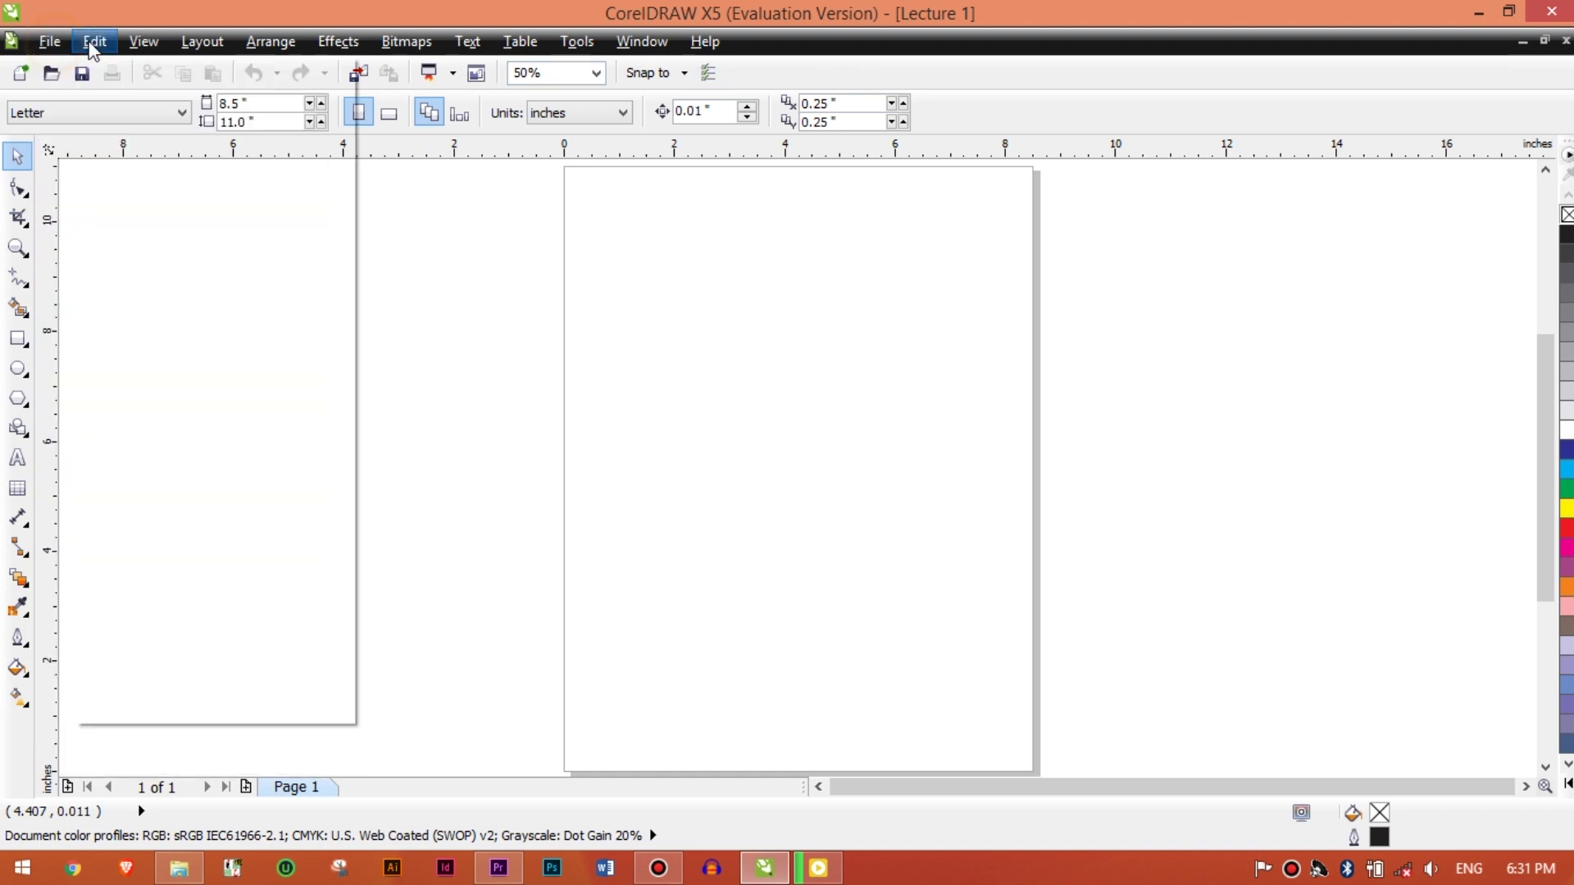
pyautogui.moveTo(91, 49)
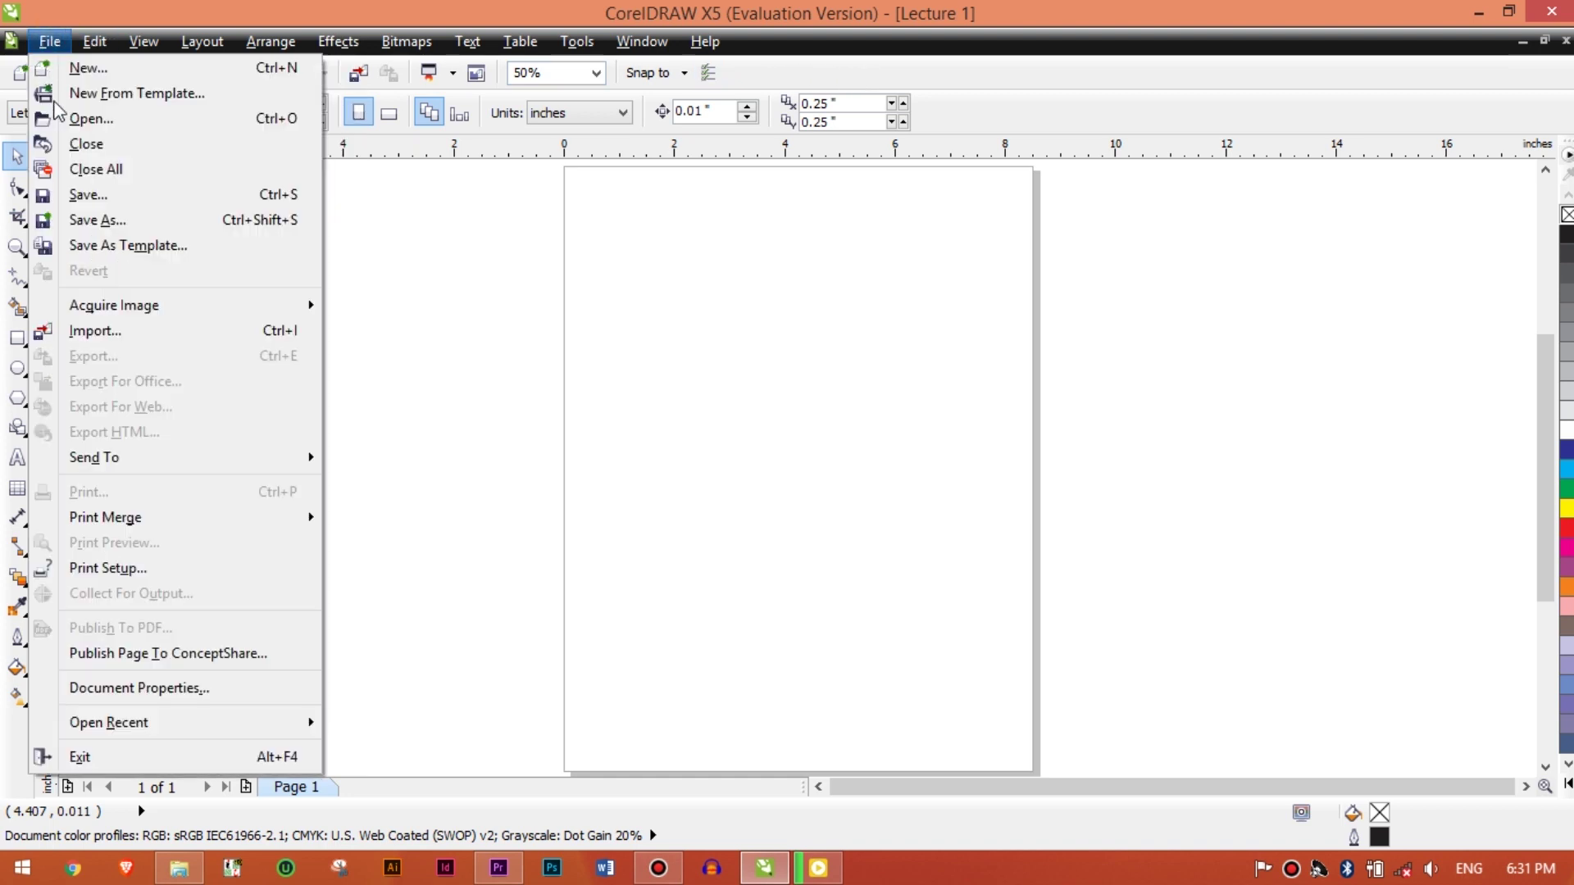
pyautogui.click(450, 72)
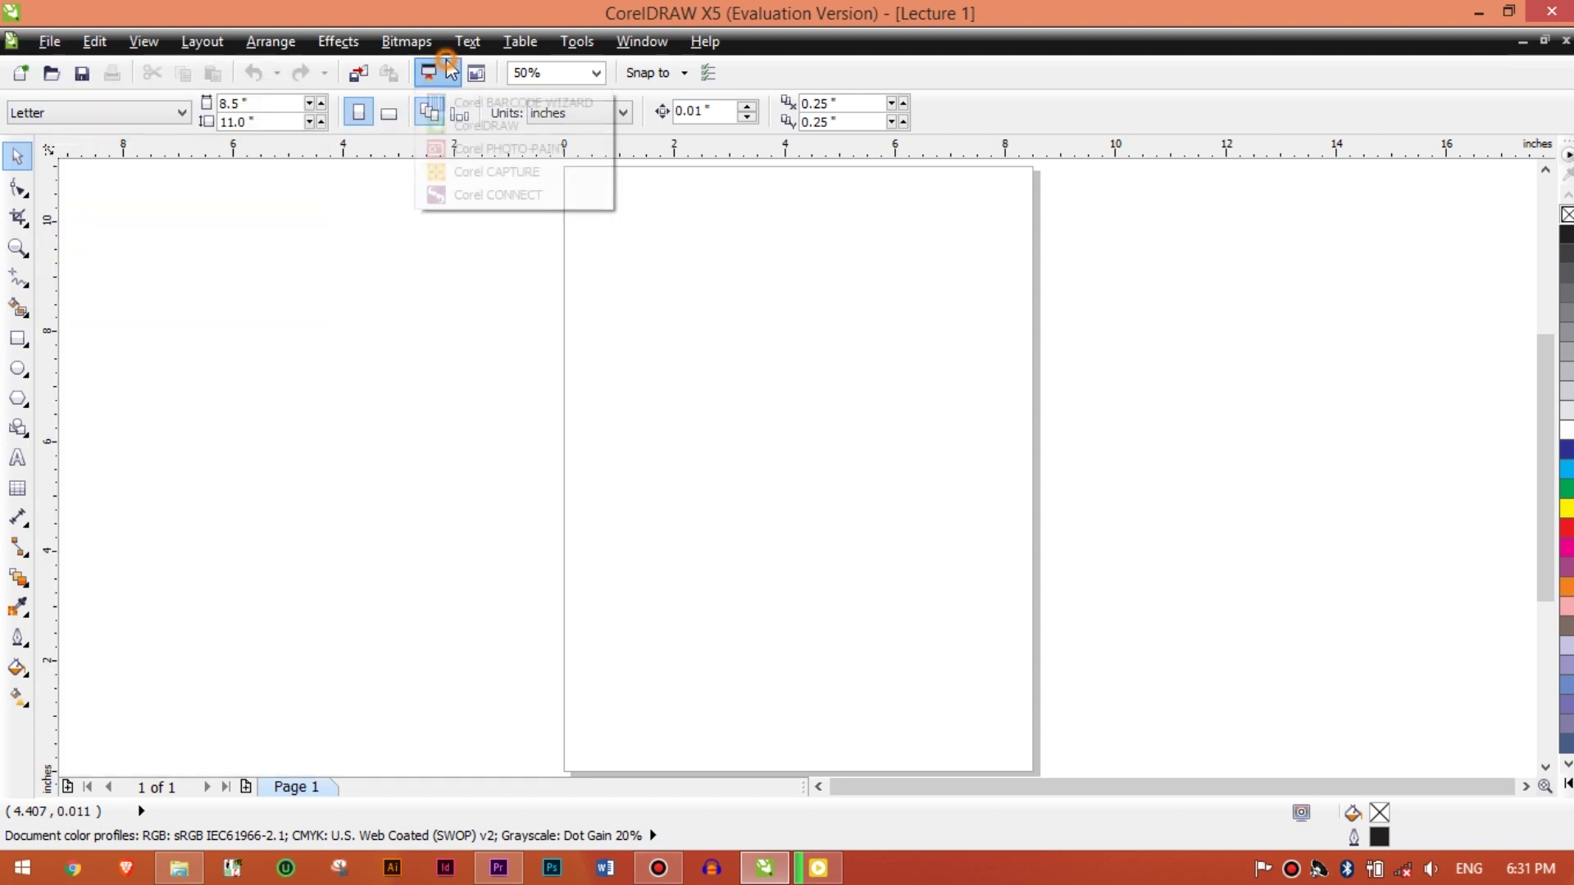
pyautogui.click(291, 78)
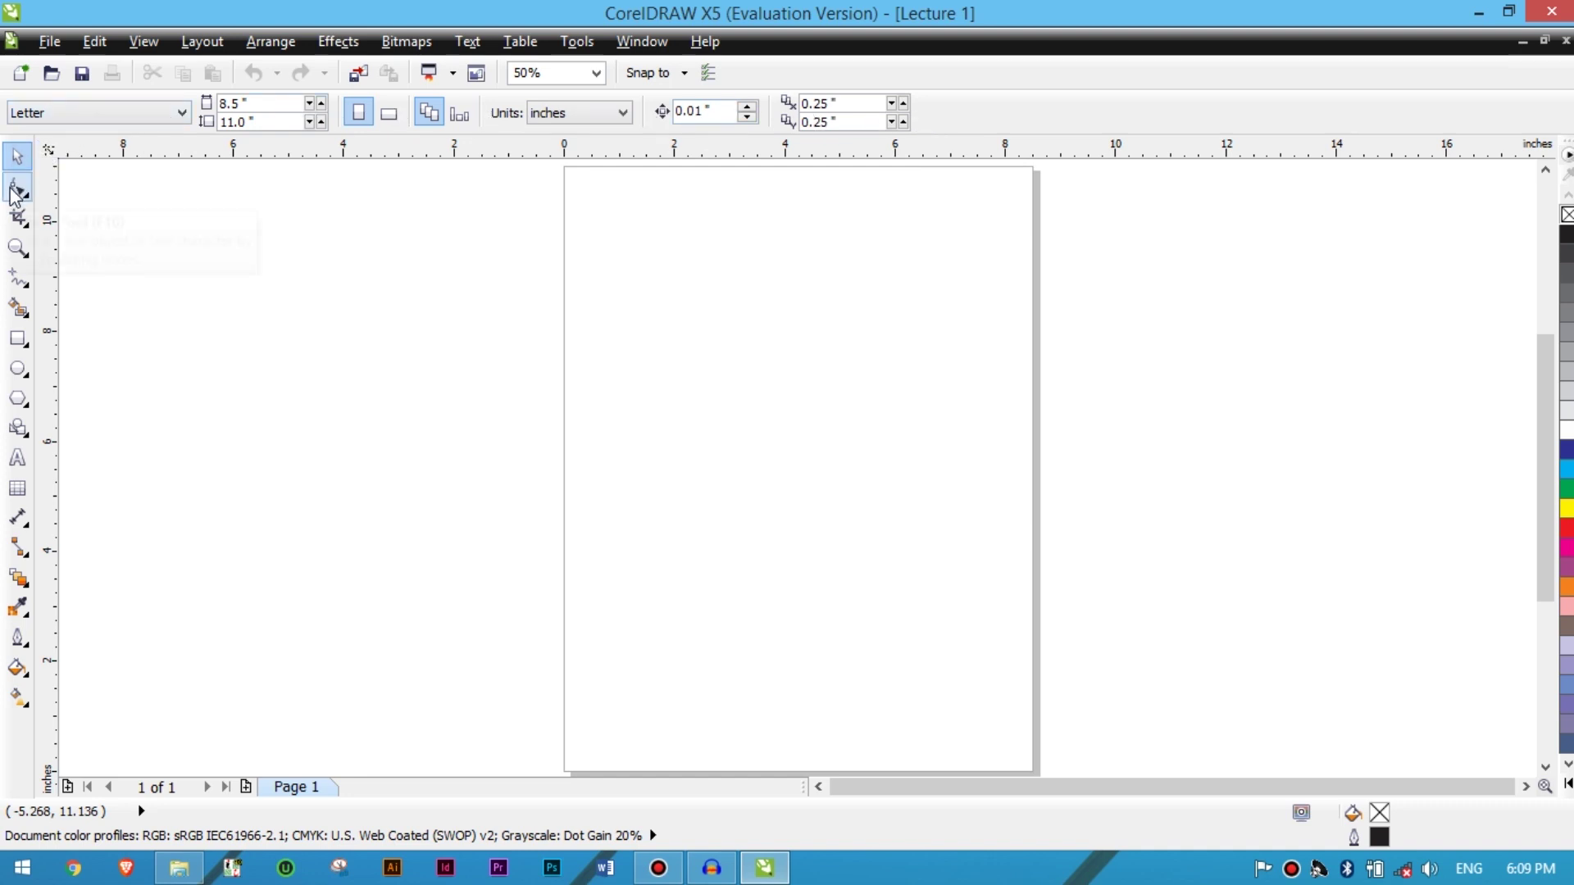
pyautogui.click(20, 154)
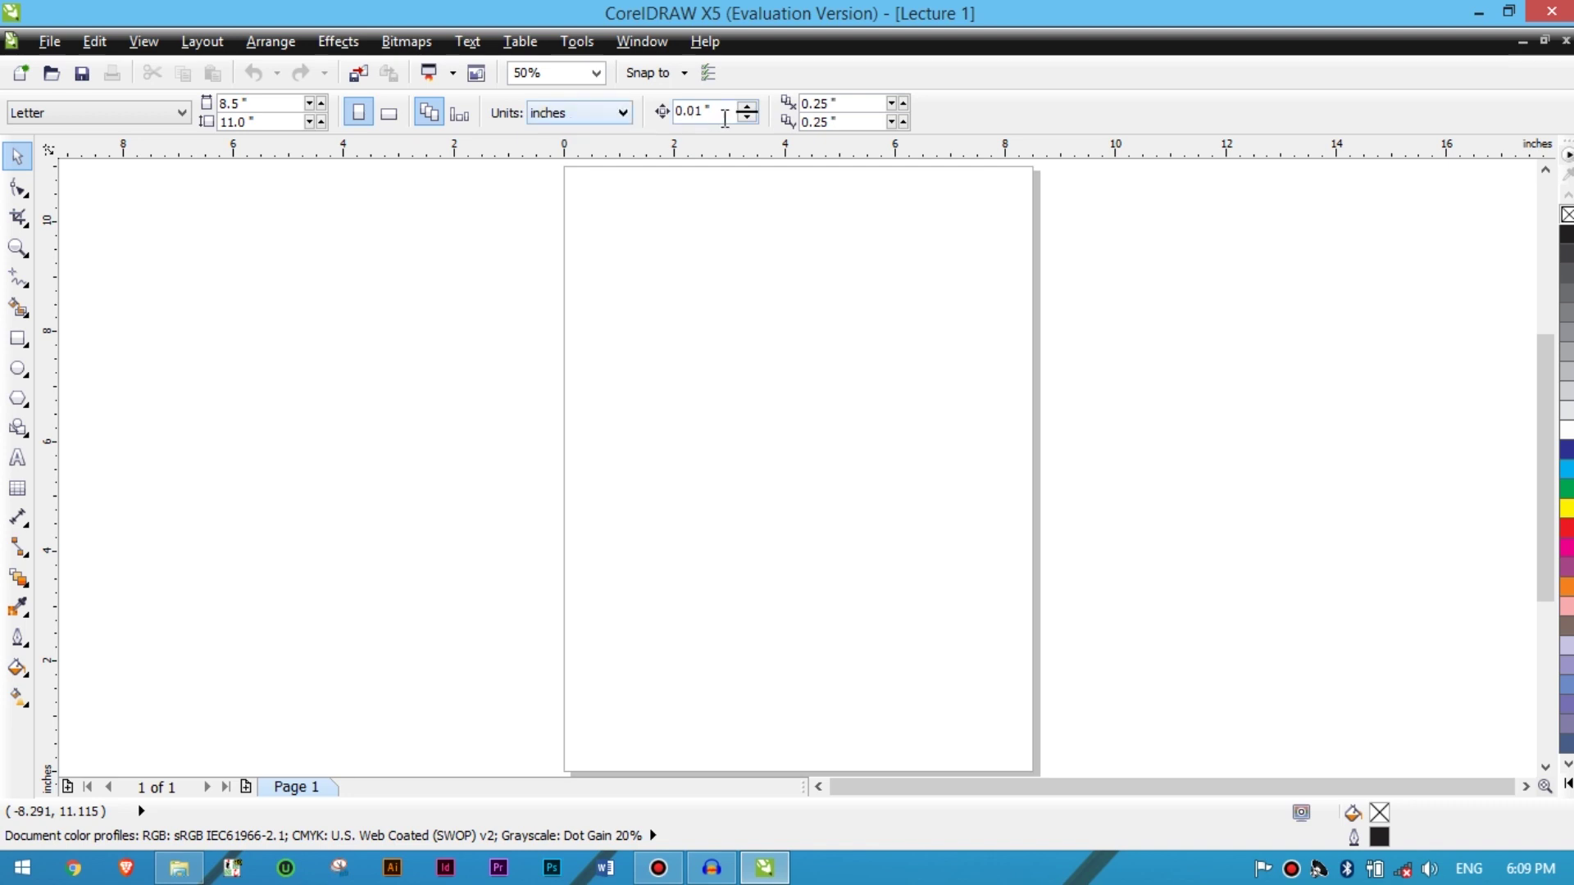
pyautogui.click(17, 341)
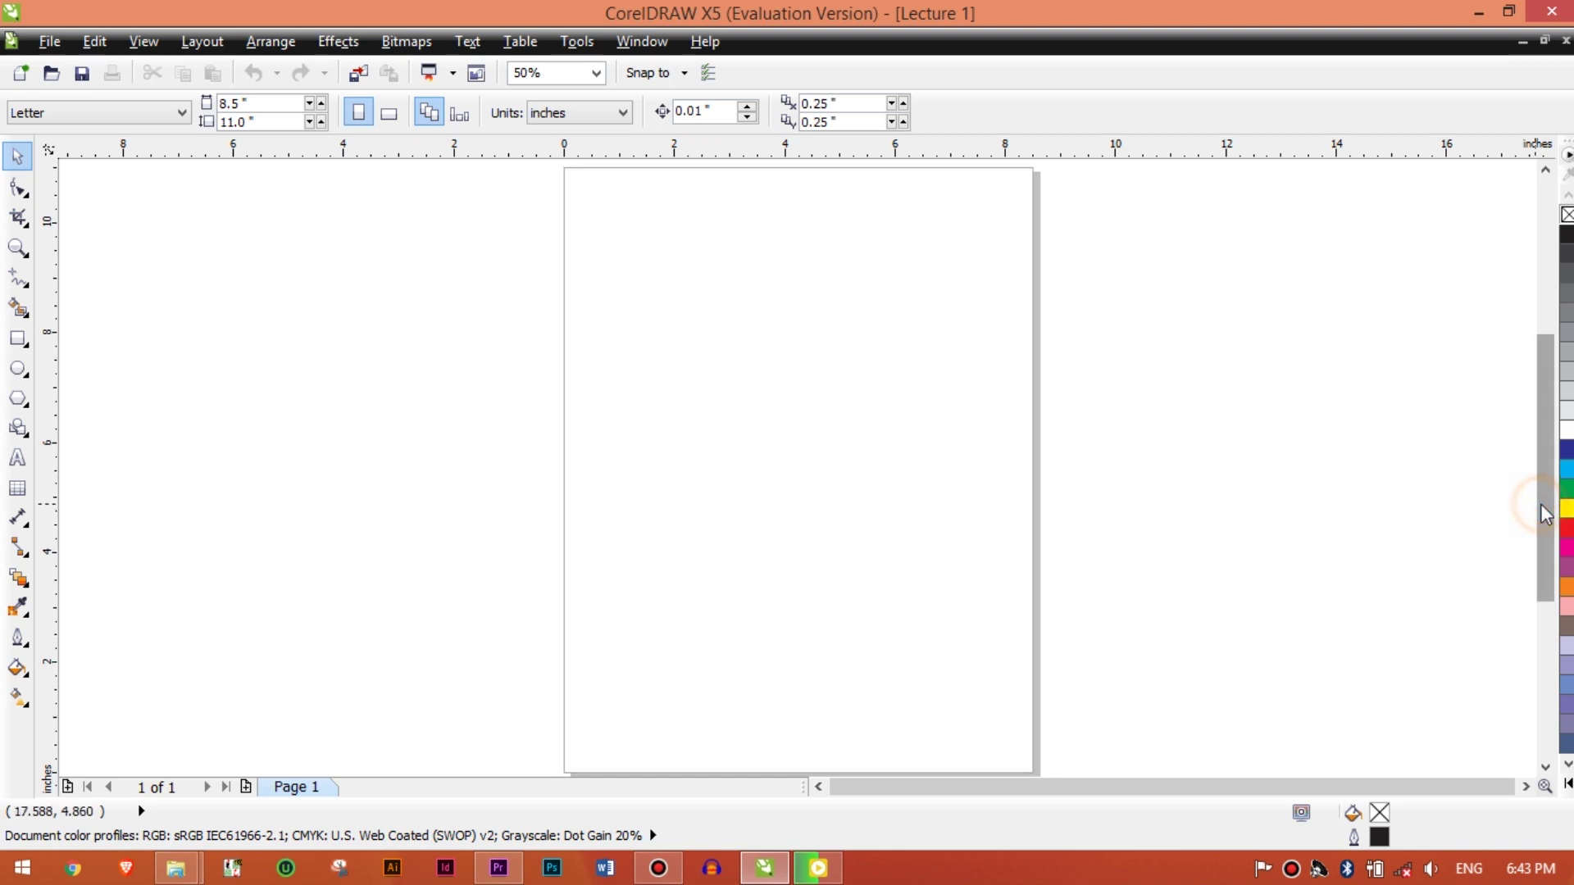
pyautogui.moveTo(1547, 499); pyautogui.dragTo(1548, 537)
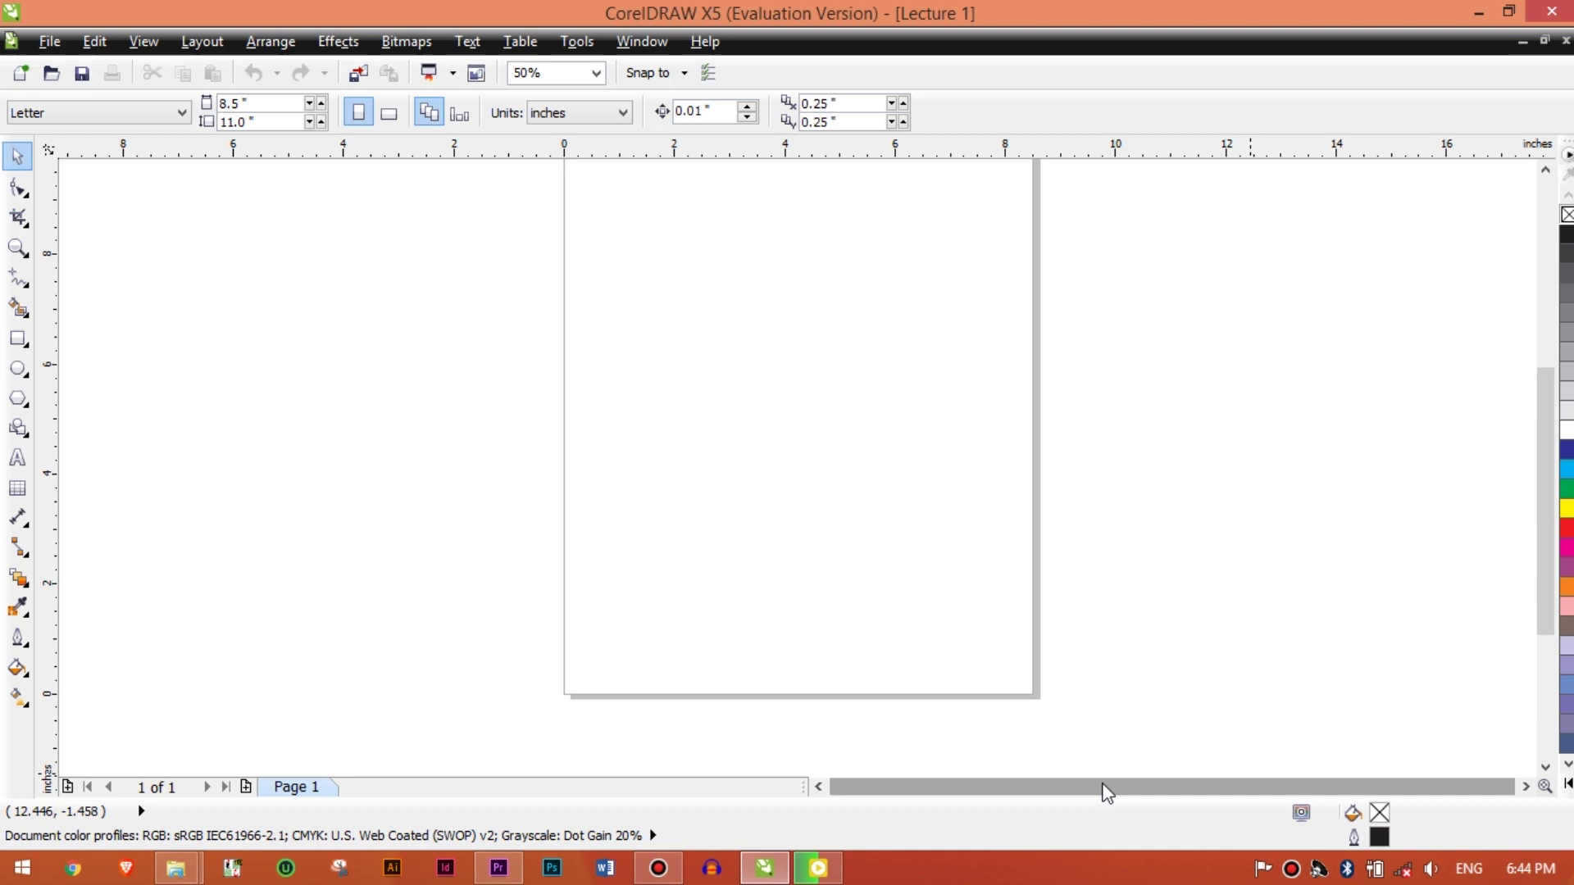
pyautogui.moveTo(1112, 788); pyautogui.dragTo(1137, 789)
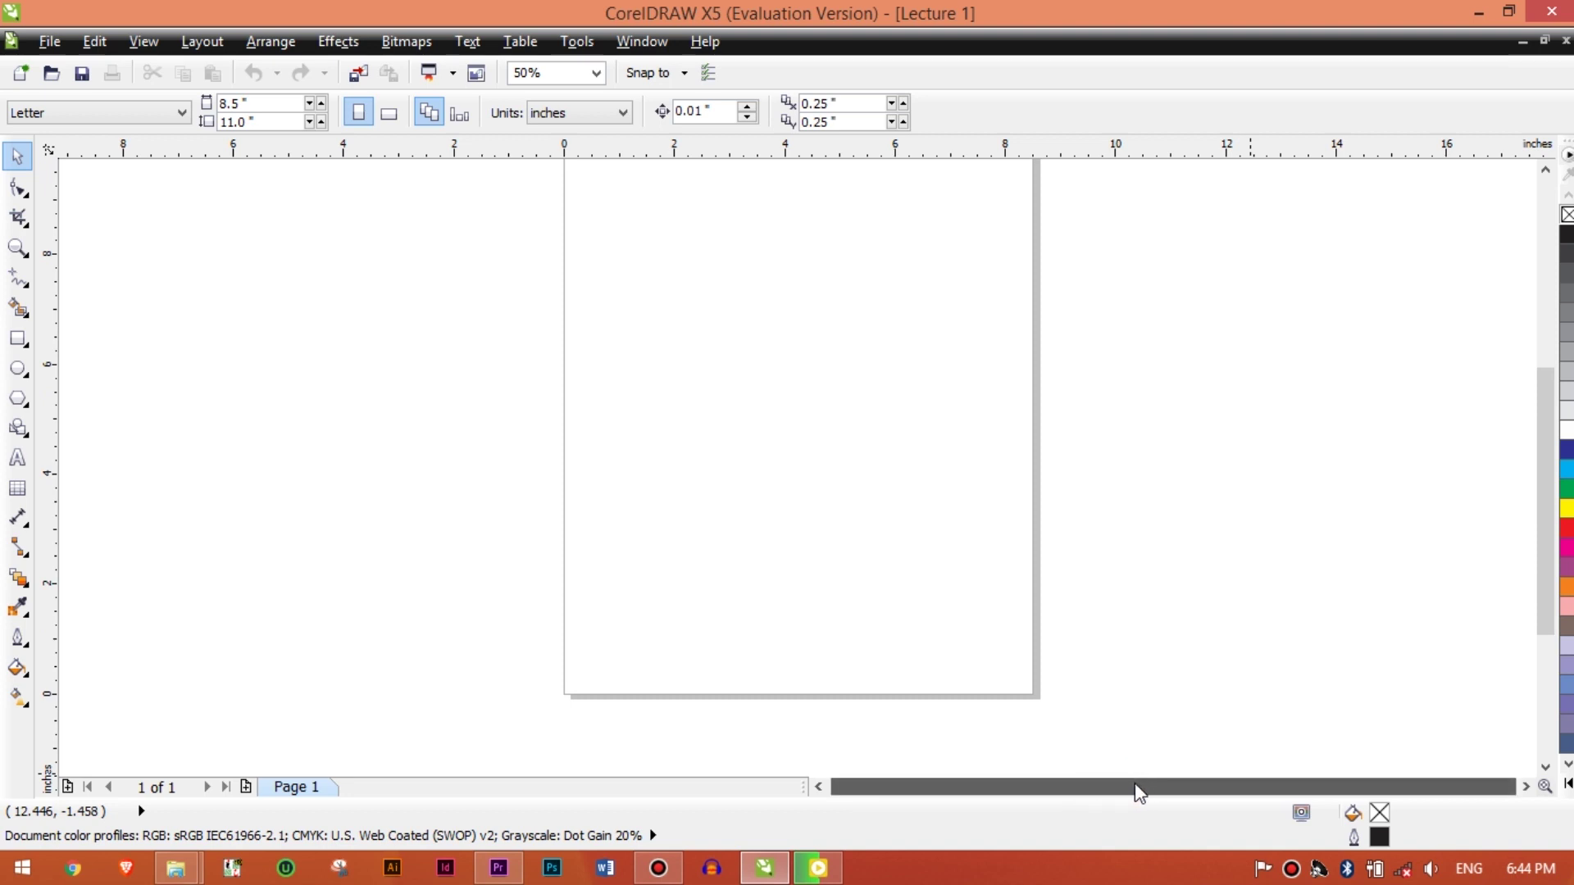
pyautogui.scroll(2, 1113, 705)
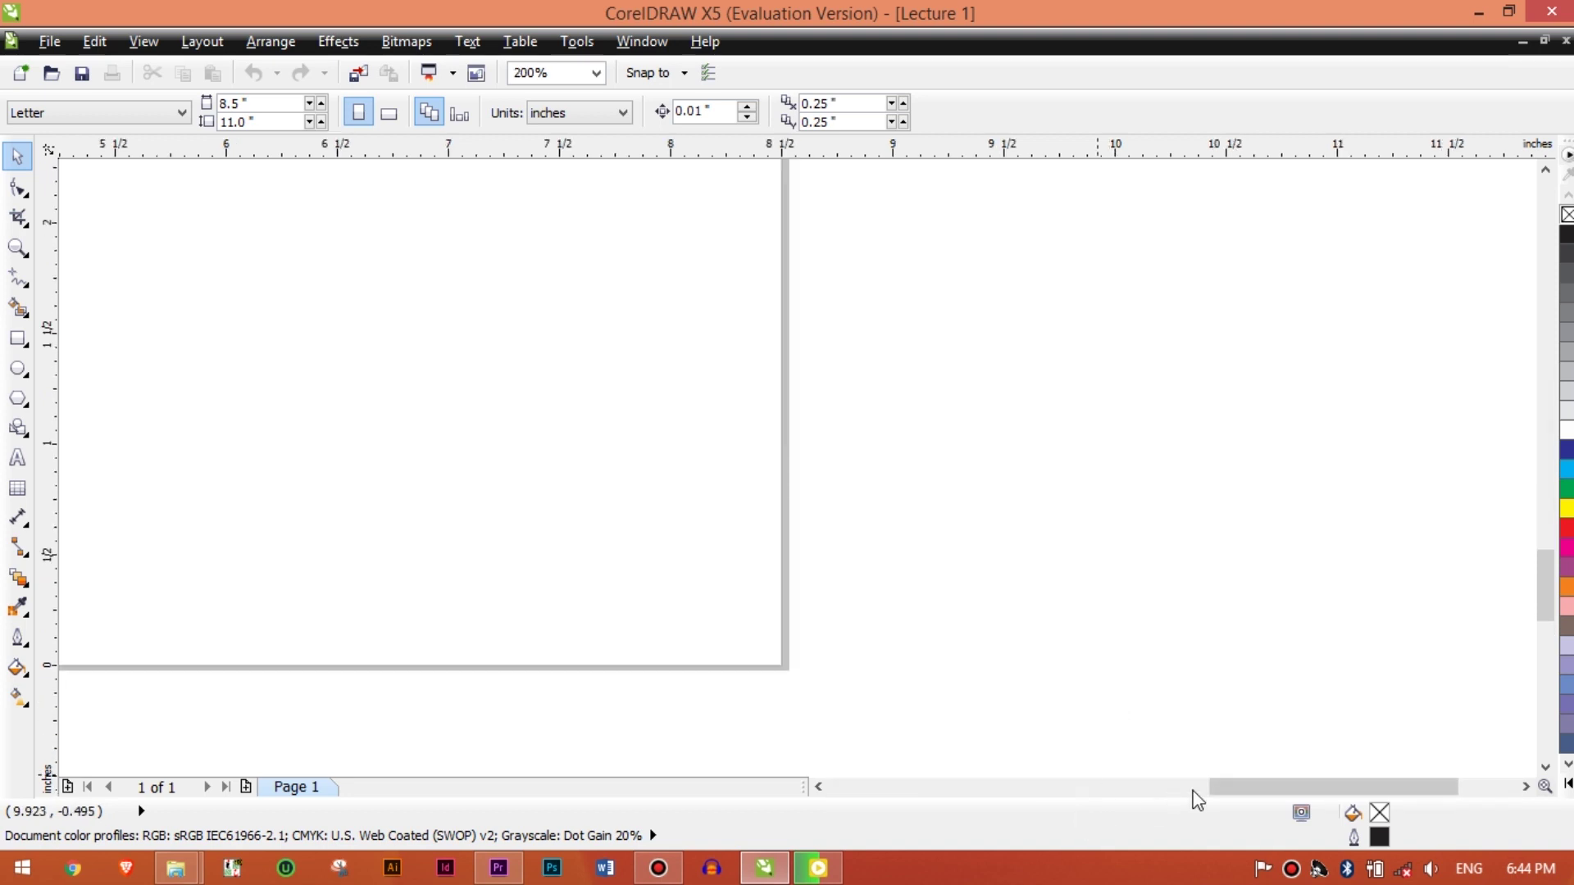
pyautogui.moveTo(1237, 793); pyautogui.dragTo(1154, 796)
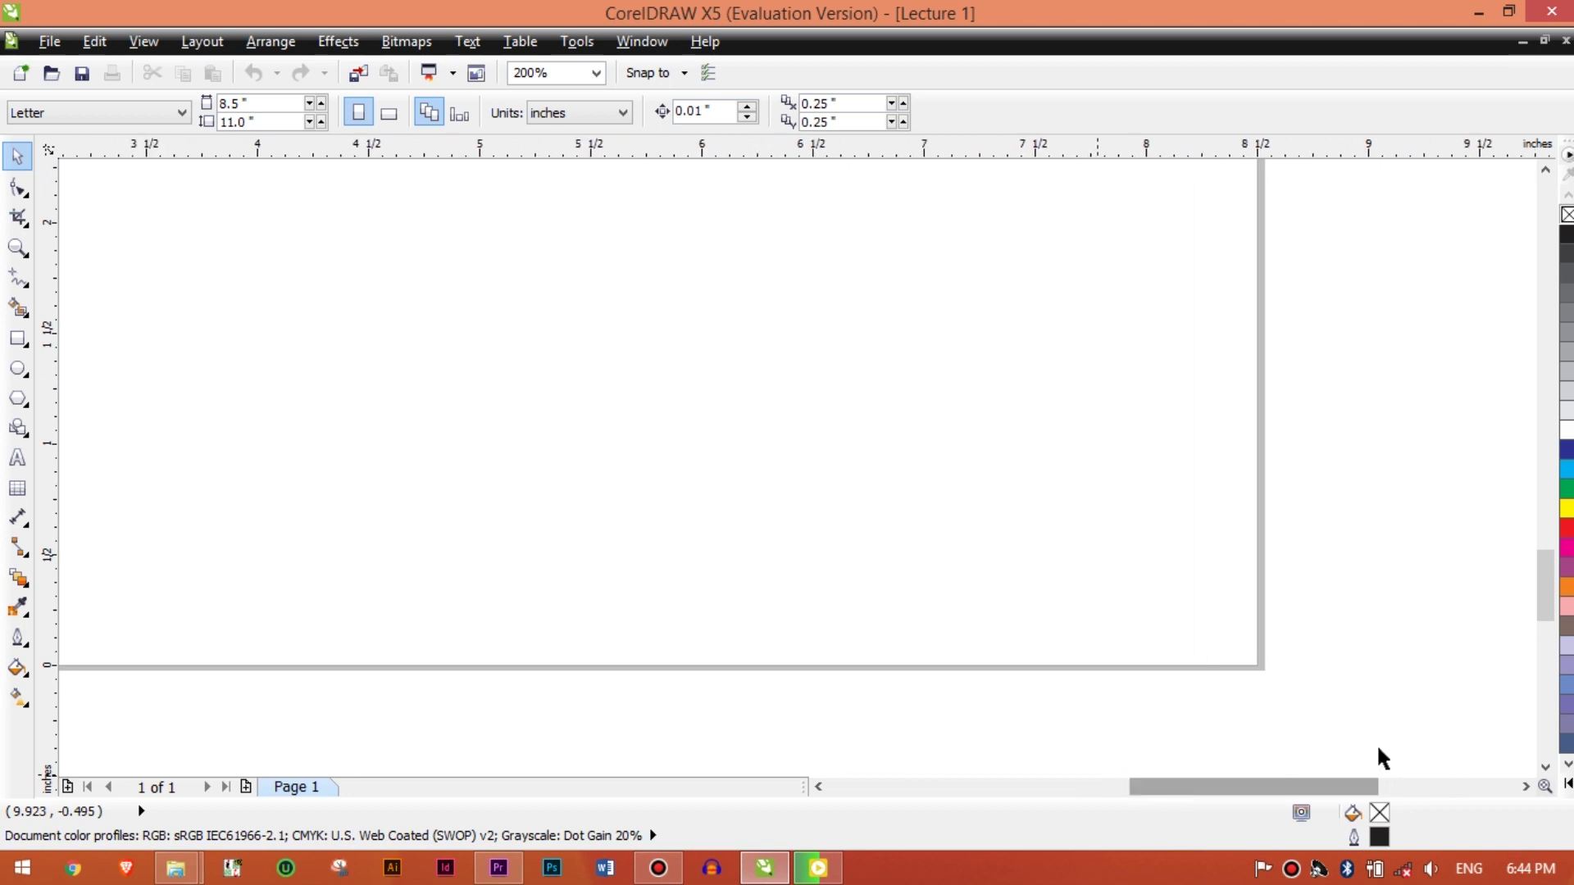
pyautogui.scroll(-2, 1325, 693)
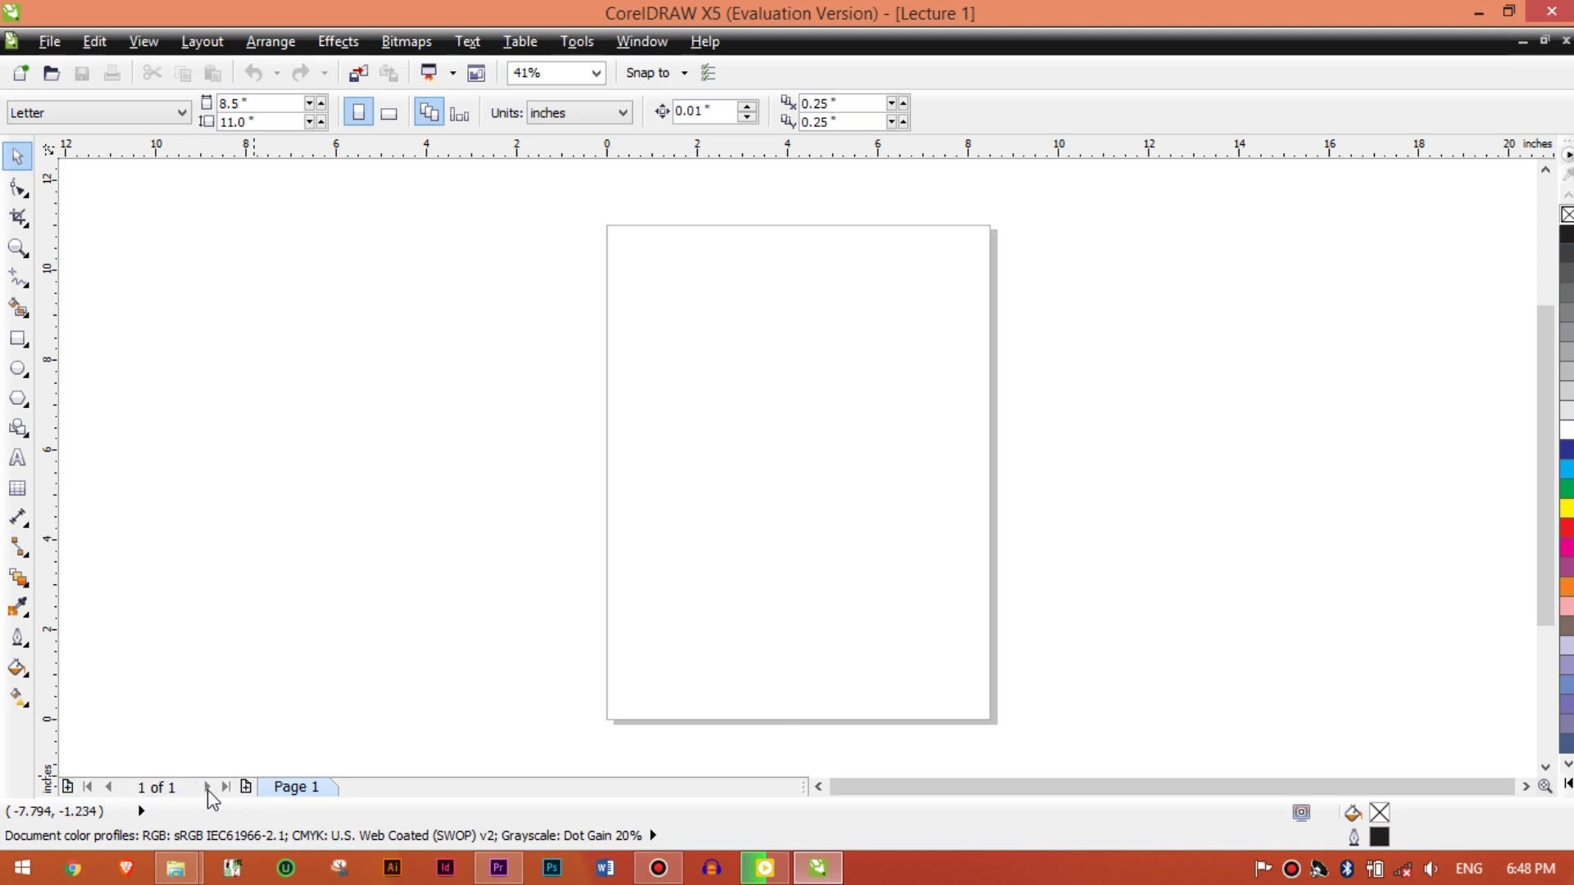
# Step: Add two new pages after Page 1 of the document
pyautogui.click(245, 787)
pyautogui.click(245, 787)
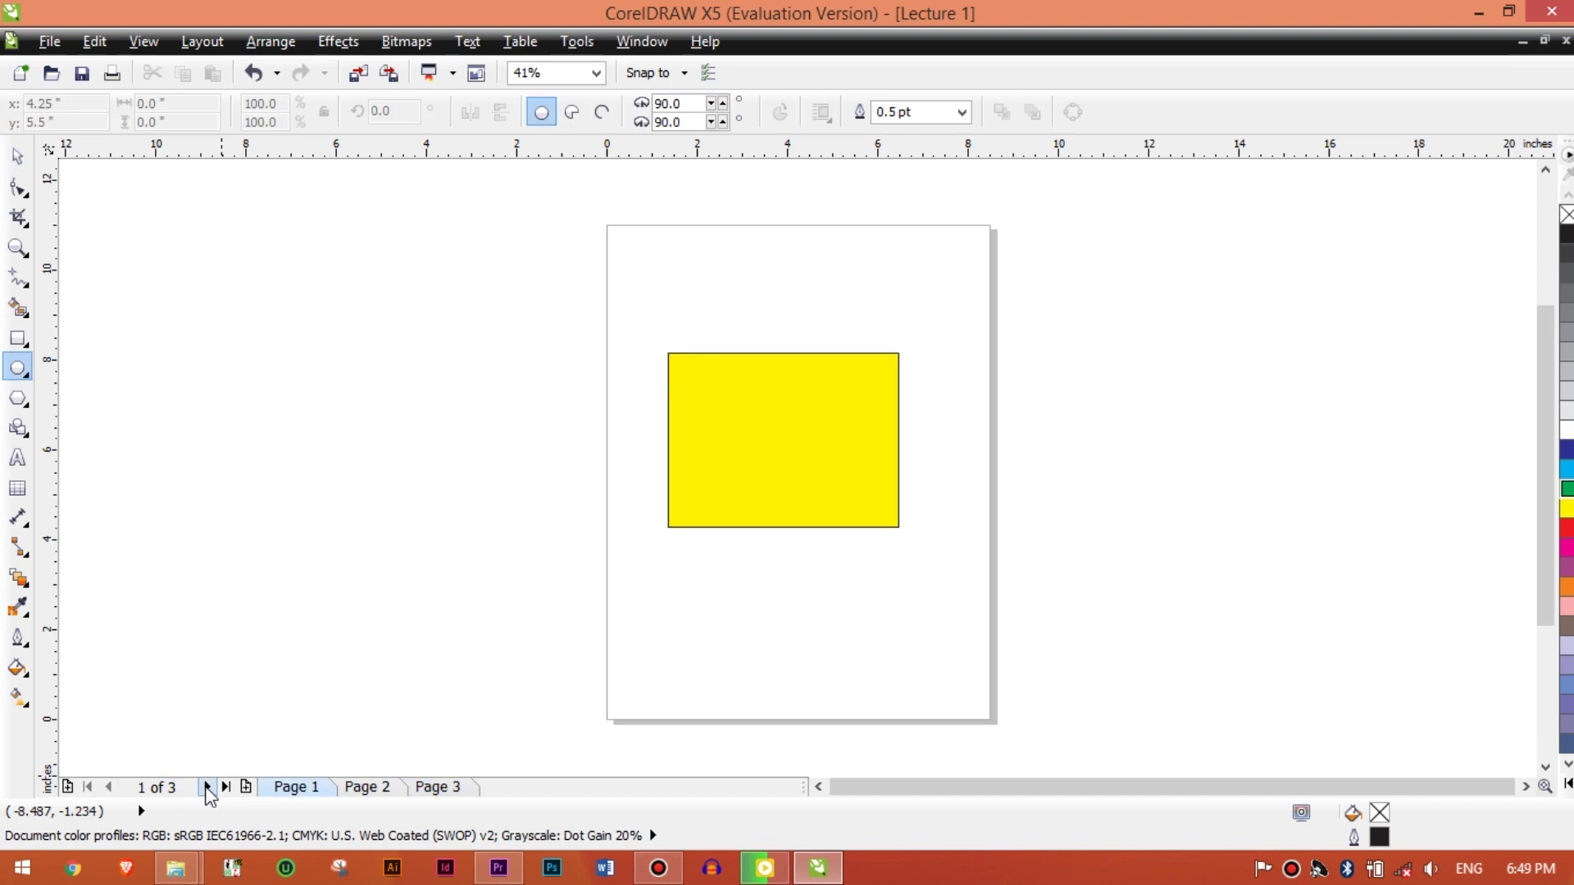
# Step: Switch back and forth between Page 1 and Page 2, and insert a new page before Page 1
pyautogui.click(206, 787)
pyautogui.click(108, 787)
pyautogui.click(207, 787)
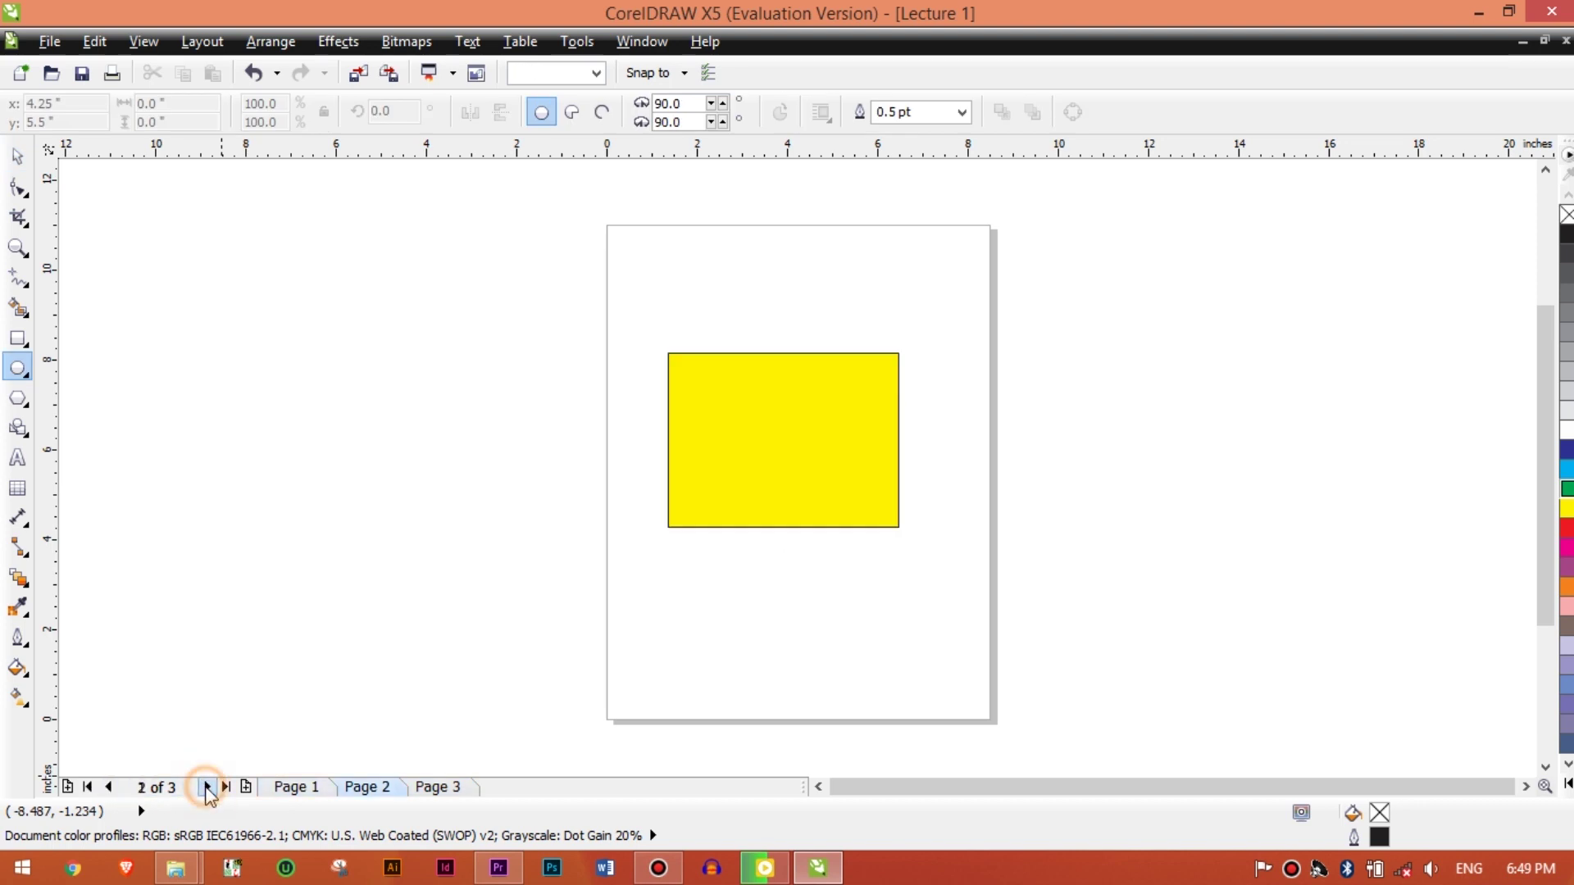
pyautogui.click(108, 787)
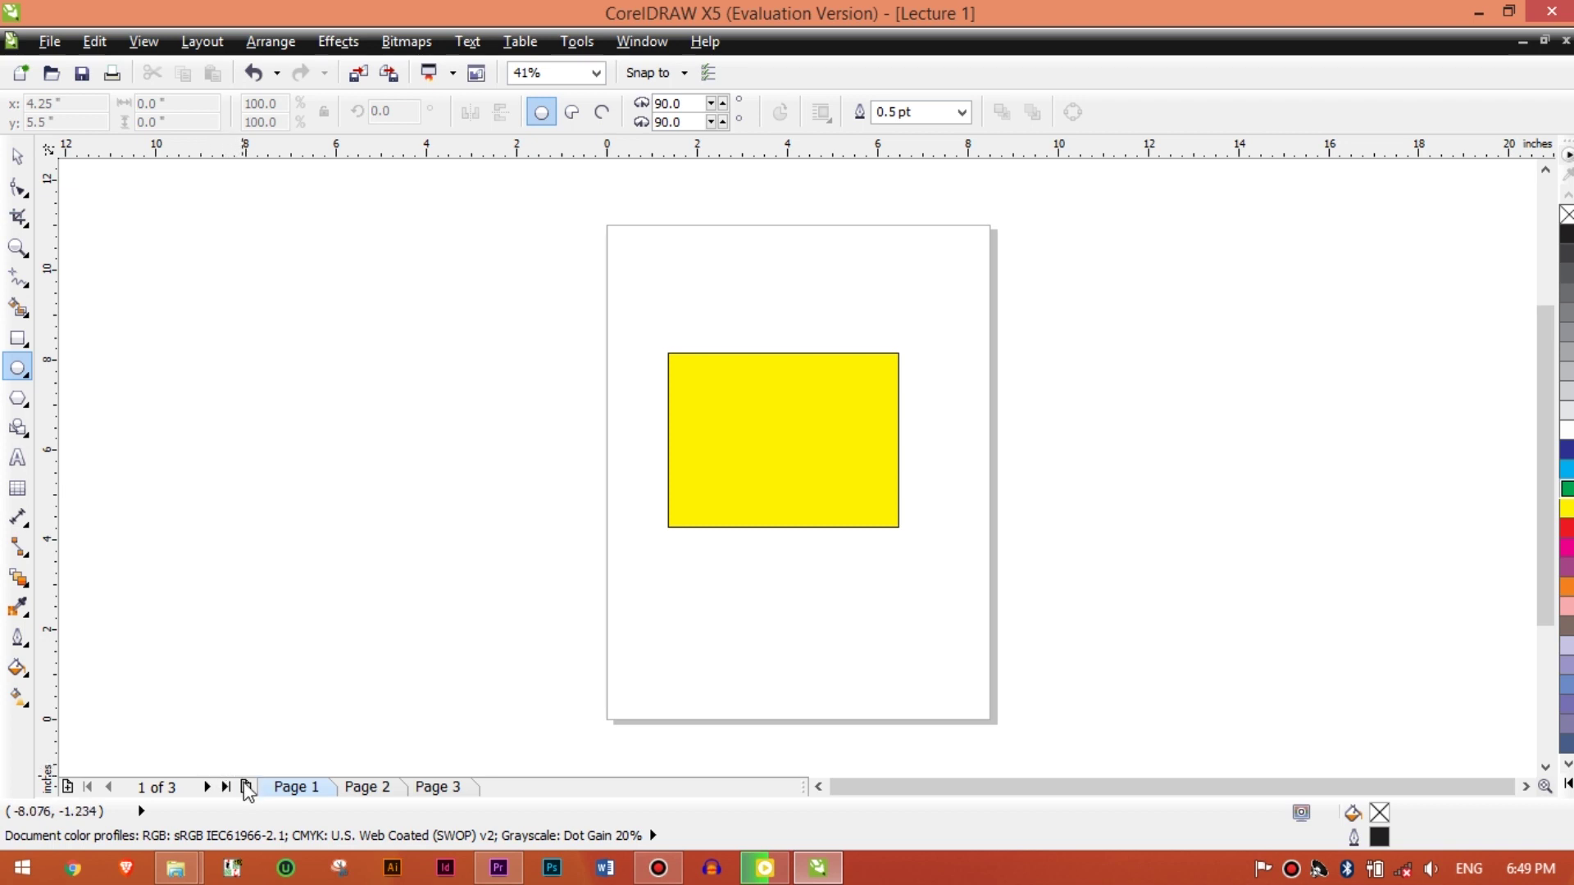
pyautogui.click(68, 787)
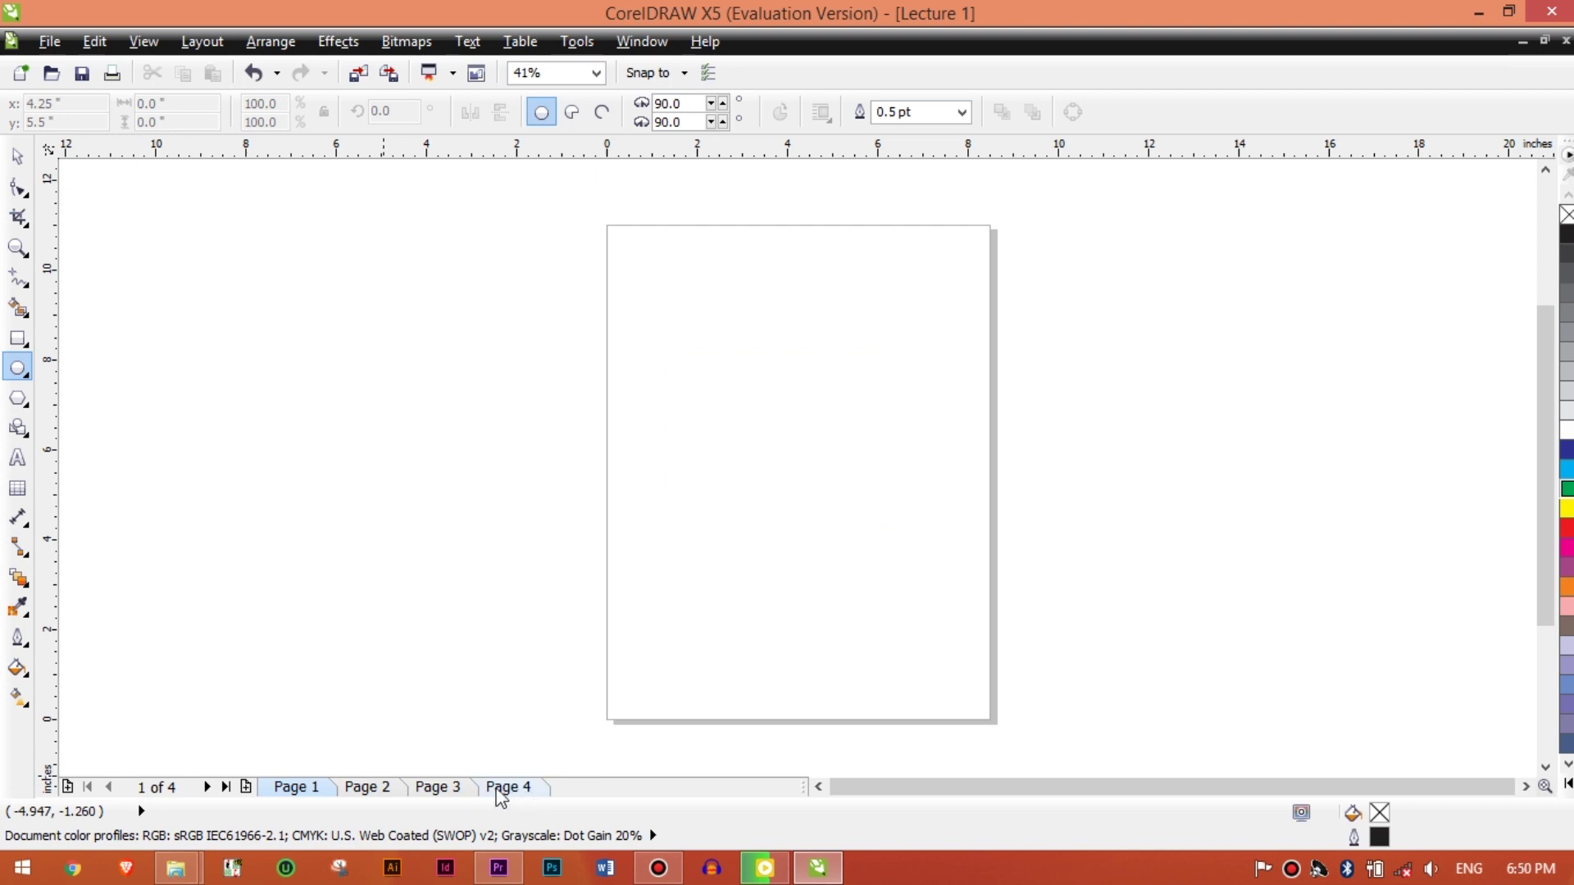
# Step: Look over the page options available for Page 3 without applying any, and survey the page with the Navigator
pyautogui.rightClick(450, 789)
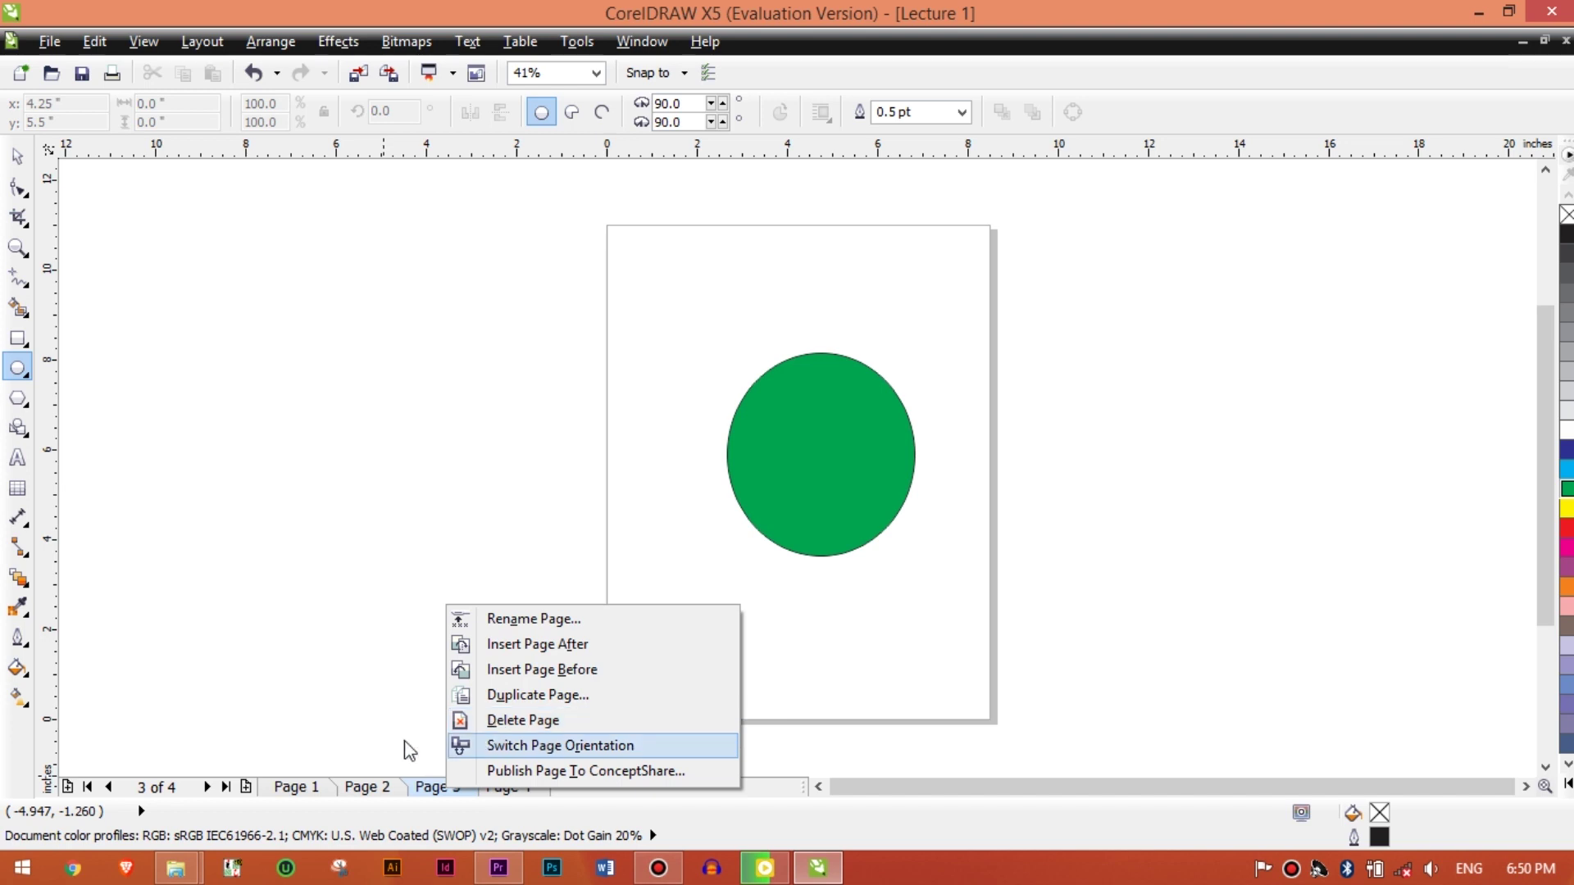
pyautogui.click(341, 699)
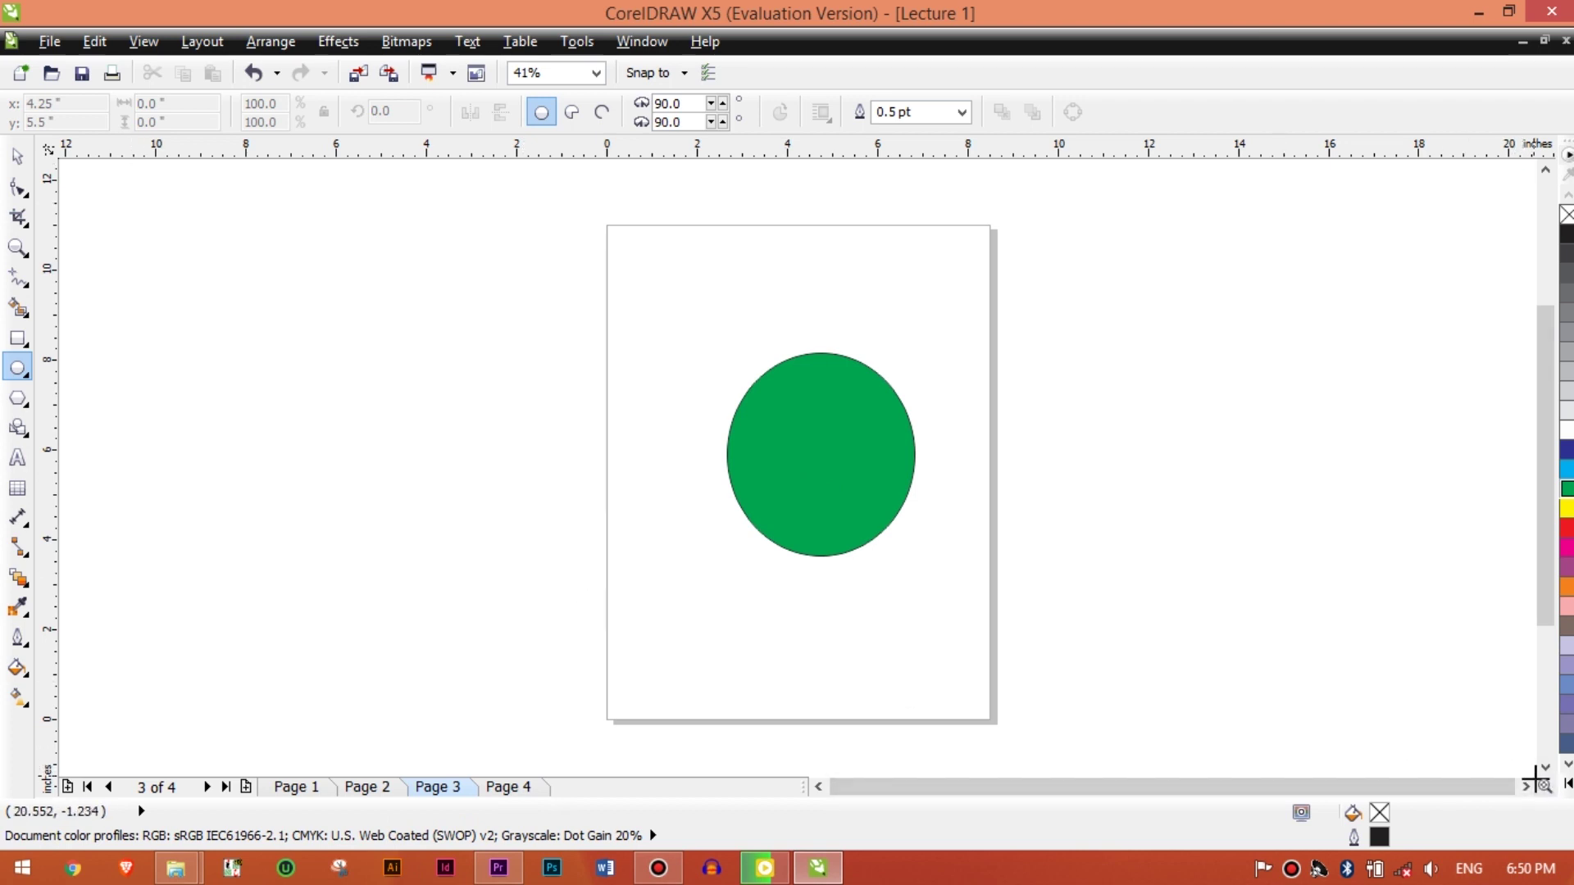
pyautogui.moveTo(1541, 786); pyautogui.dragTo(1431, 784)
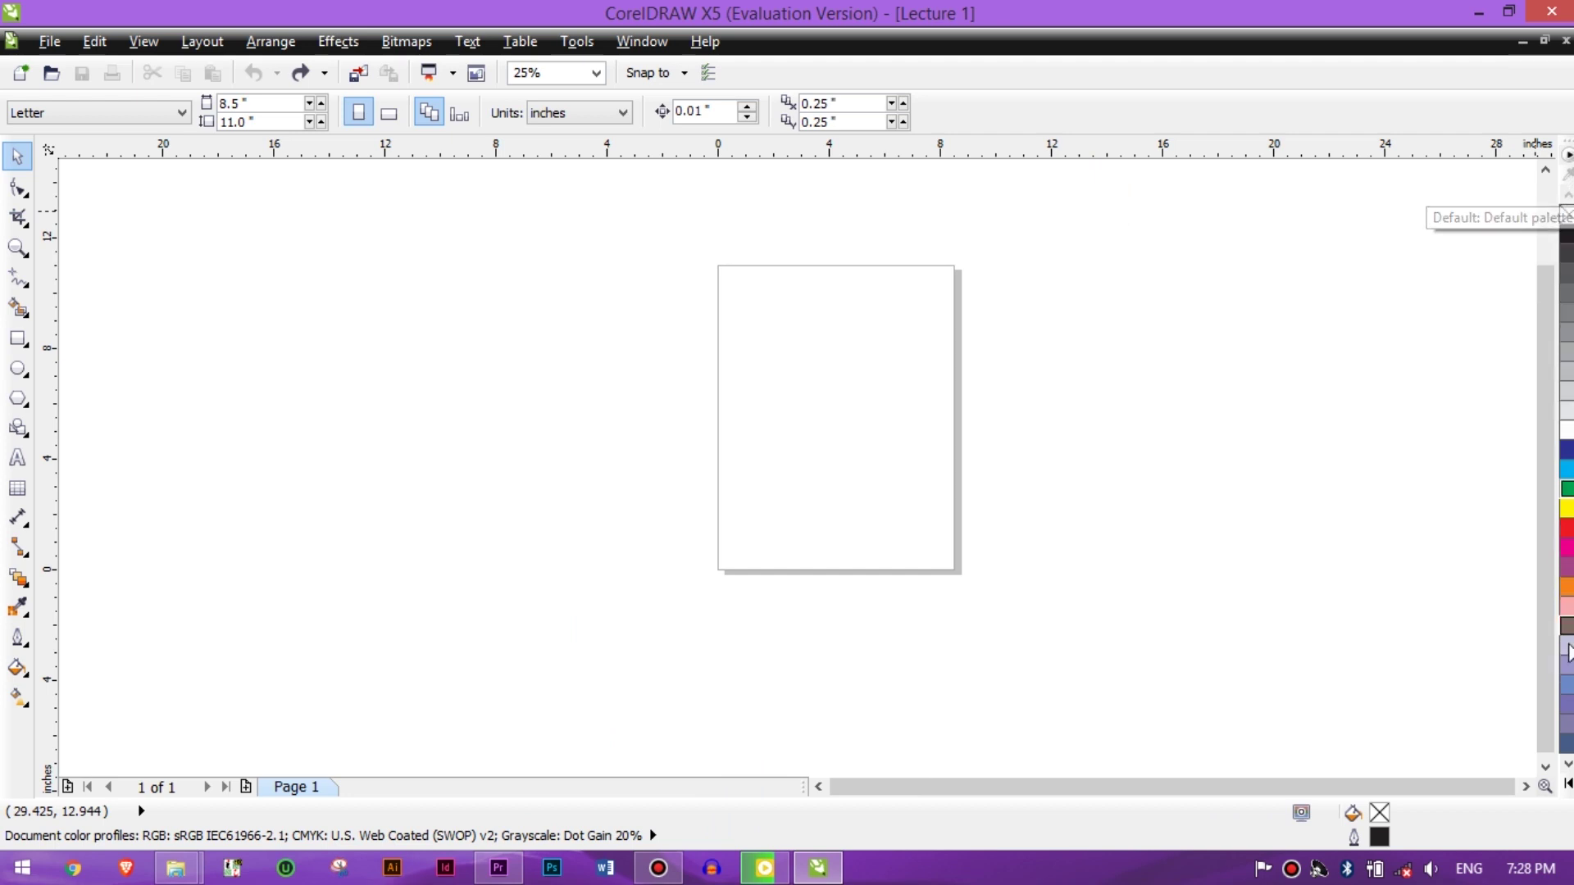
# Step: Expand the color palette to view all its swatches and collapse it again
pyautogui.click(1567, 785)
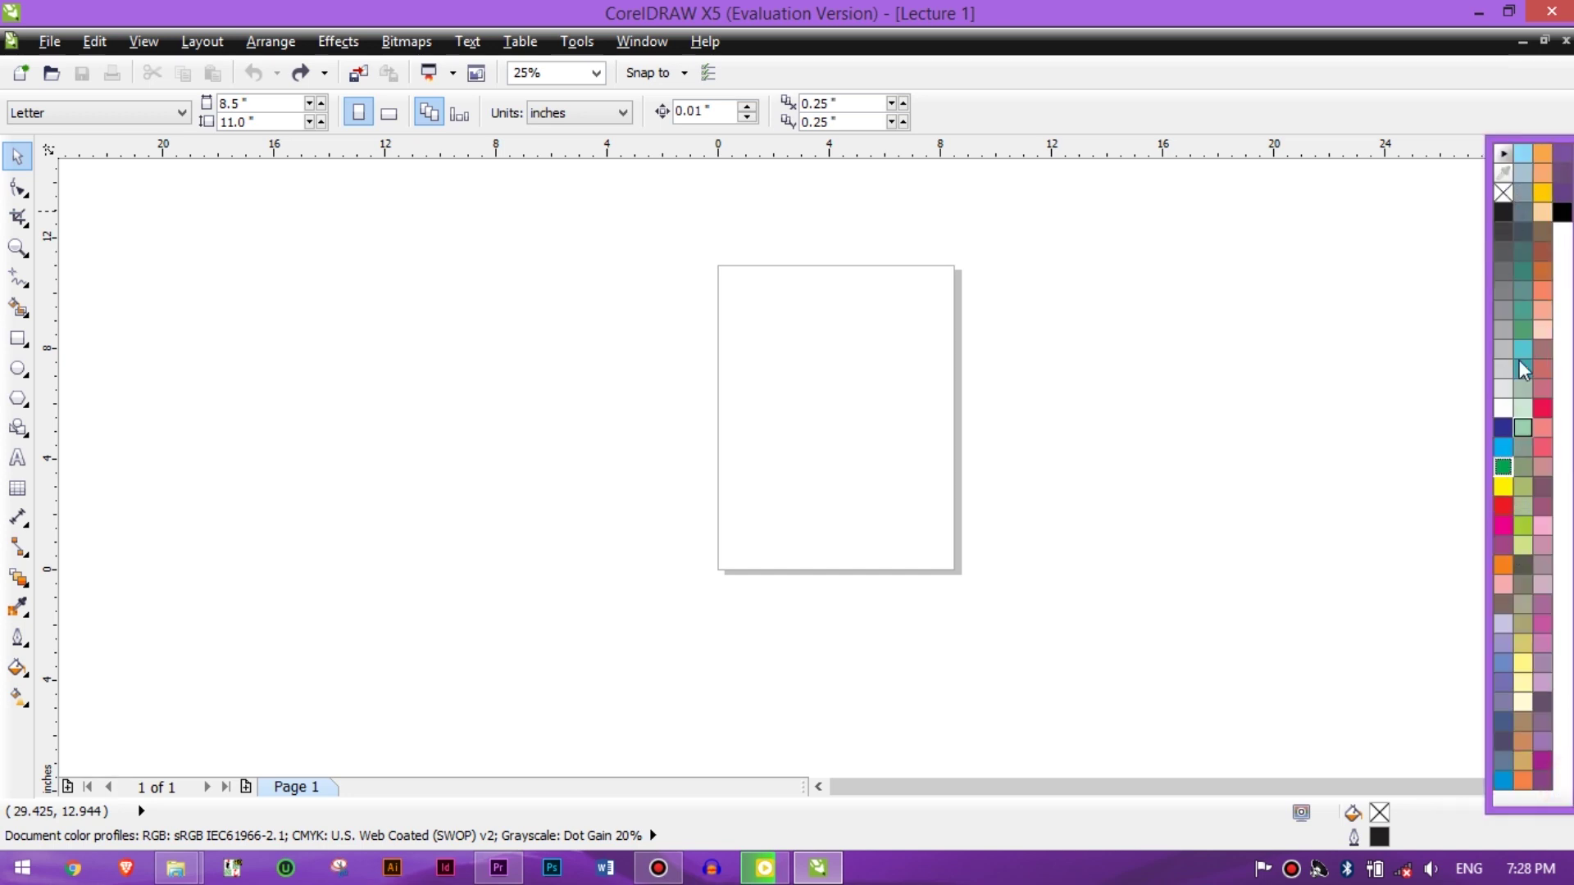
pyautogui.click(1514, 171)
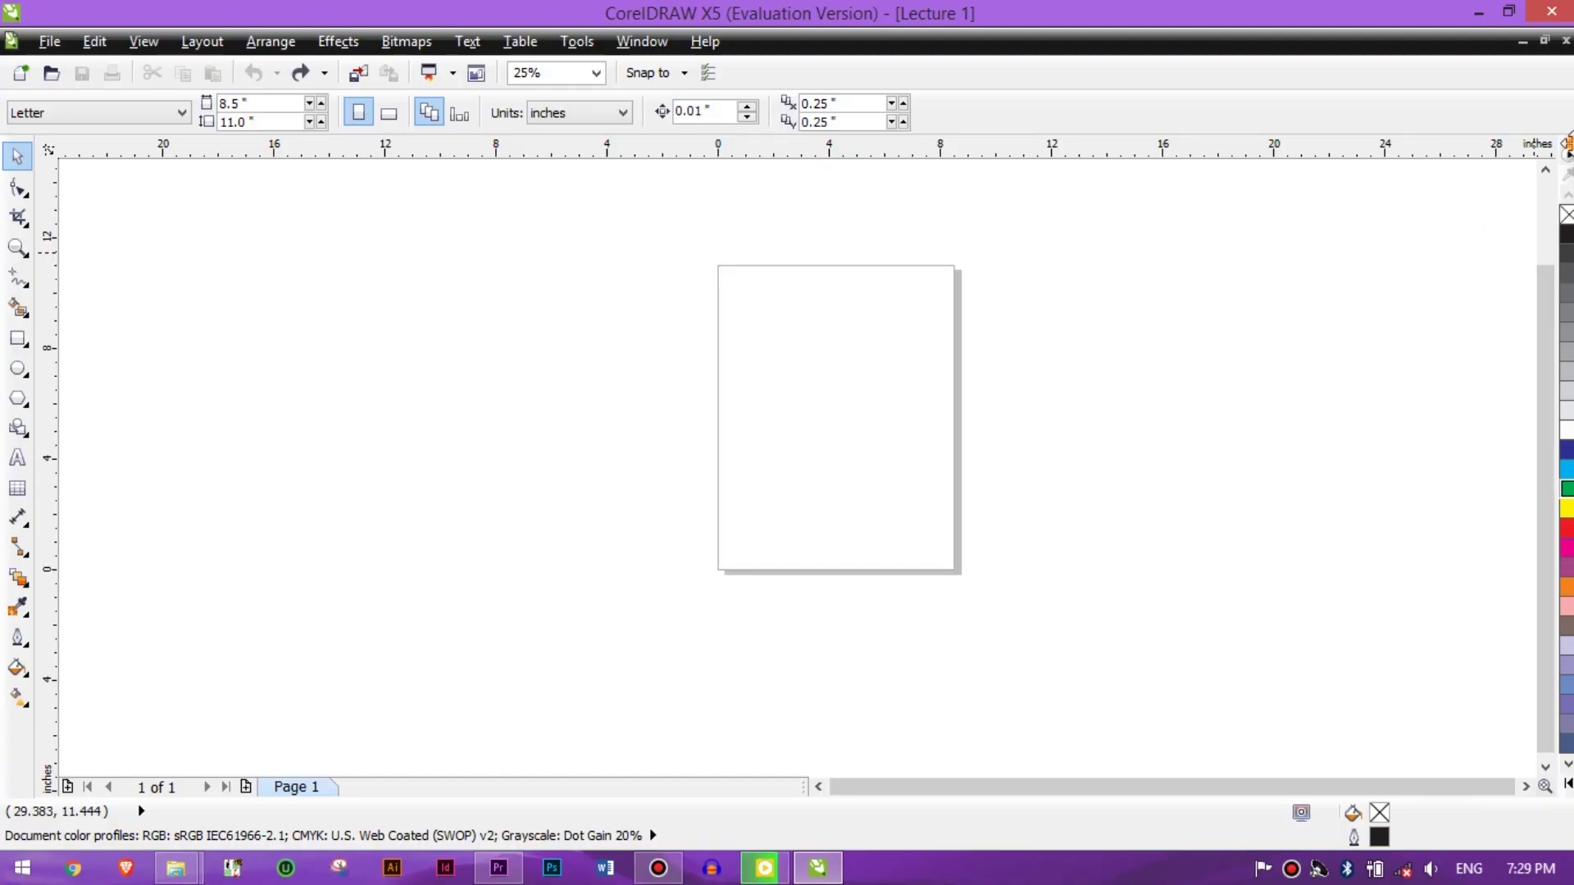
# Step: Try docking the color palette along the bottom and other window edges, and return it to the right edge
pyautogui.moveTo(1557, 151); pyautogui.dragTo(95, 802)
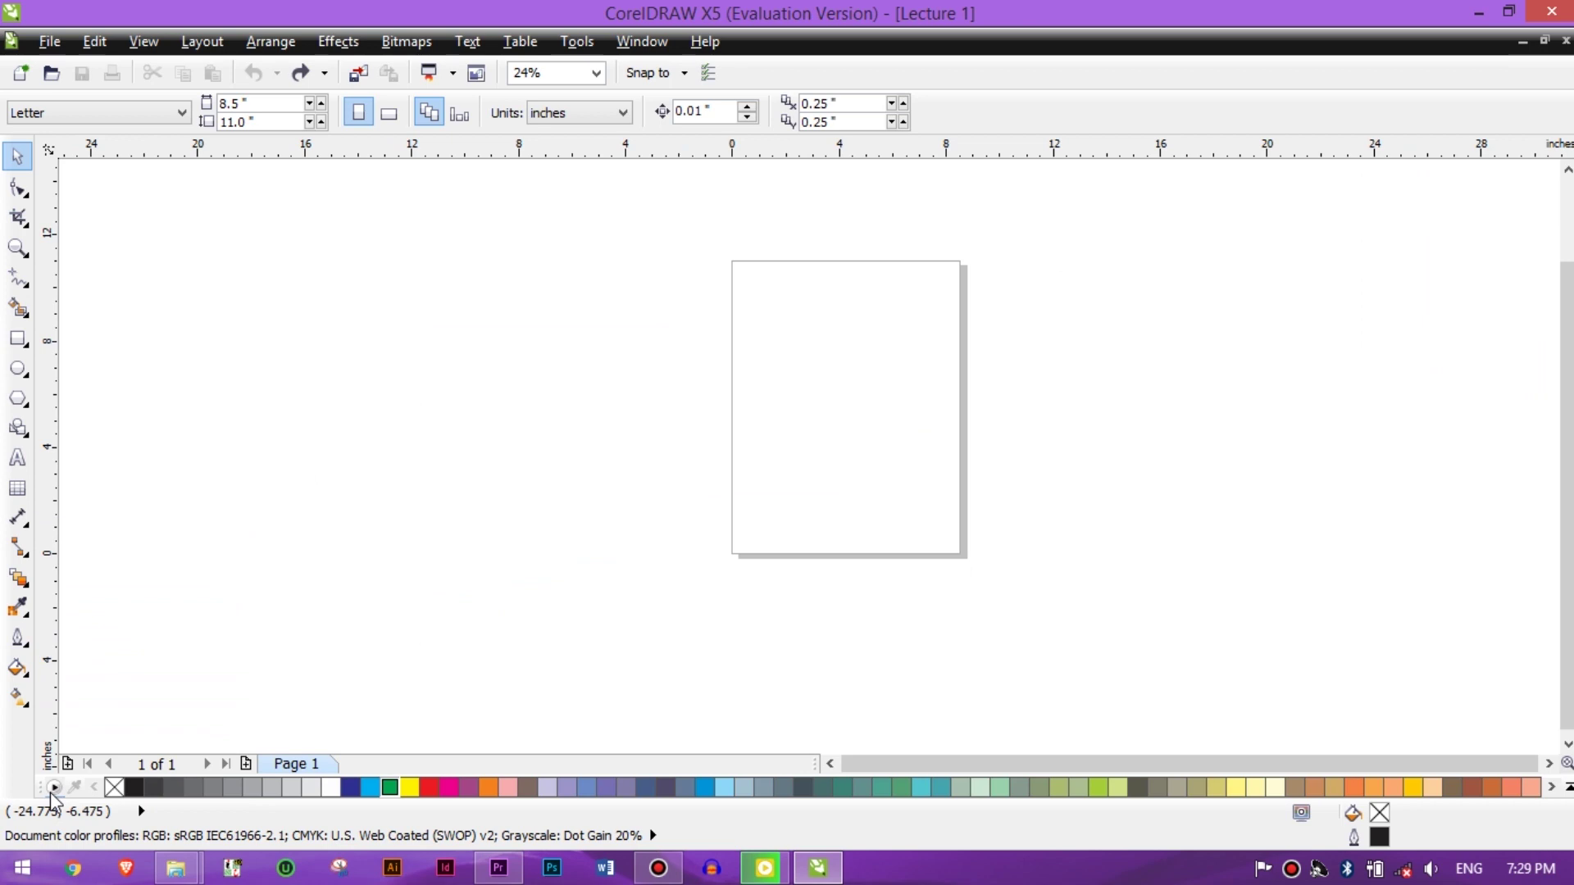
pyautogui.moveTo(40, 789); pyautogui.dragTo(38, 519)
pyautogui.moveTo(49, 142); pyautogui.dragTo(49, 148)
pyautogui.moveTo(1318, 125); pyautogui.dragTo(1558, 174)
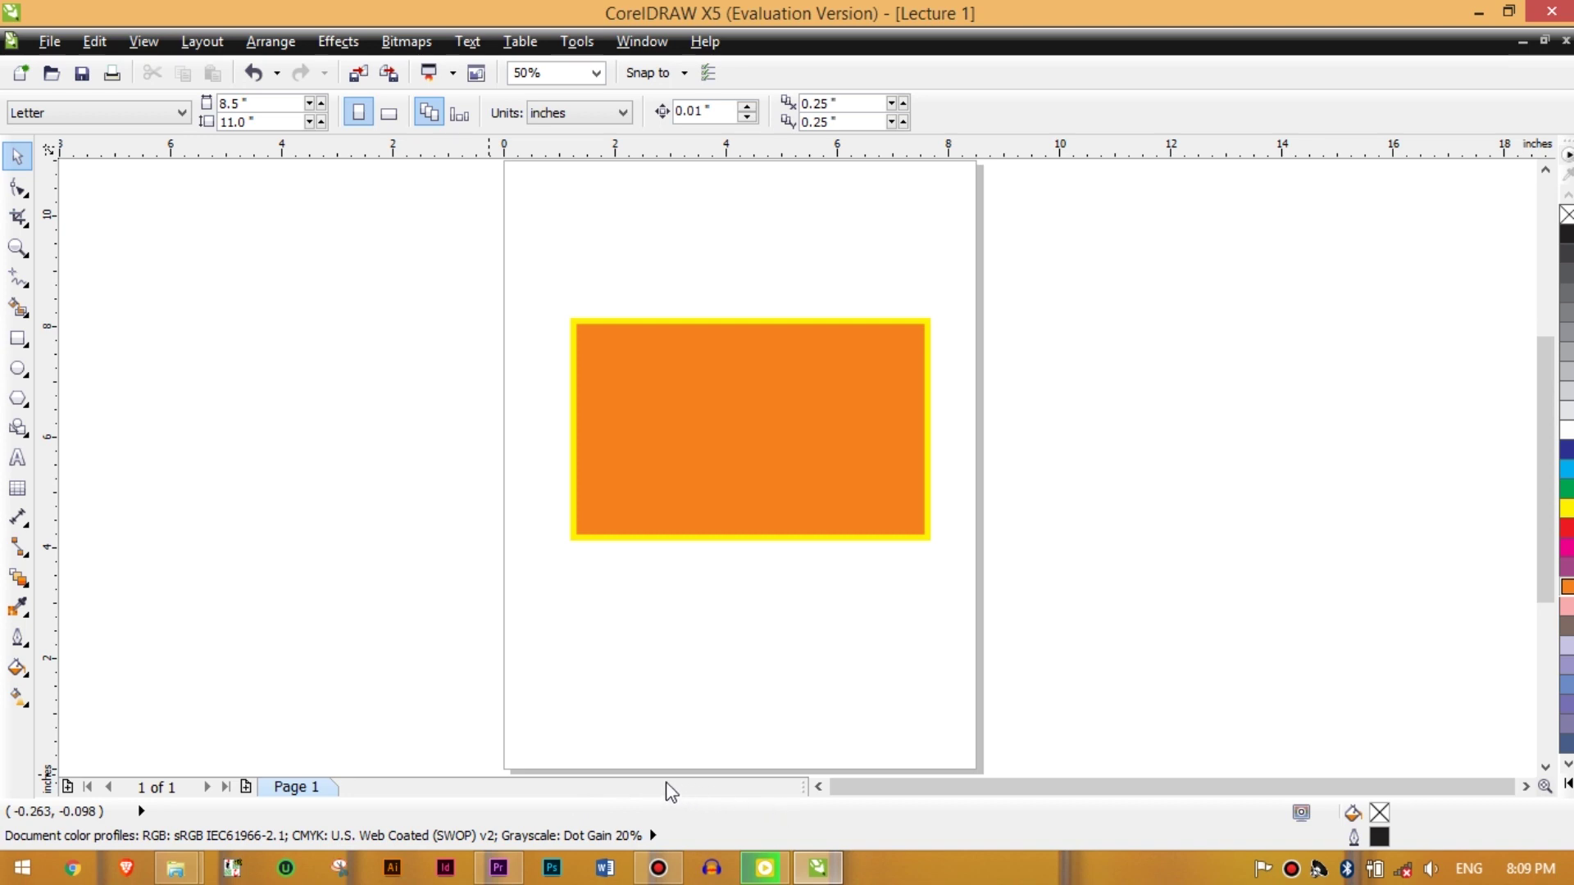
# Step: Select the orange rectangle and change its uniform fill to Green from the CMYK palette
pyautogui.hotkey('ctrl', 'a')
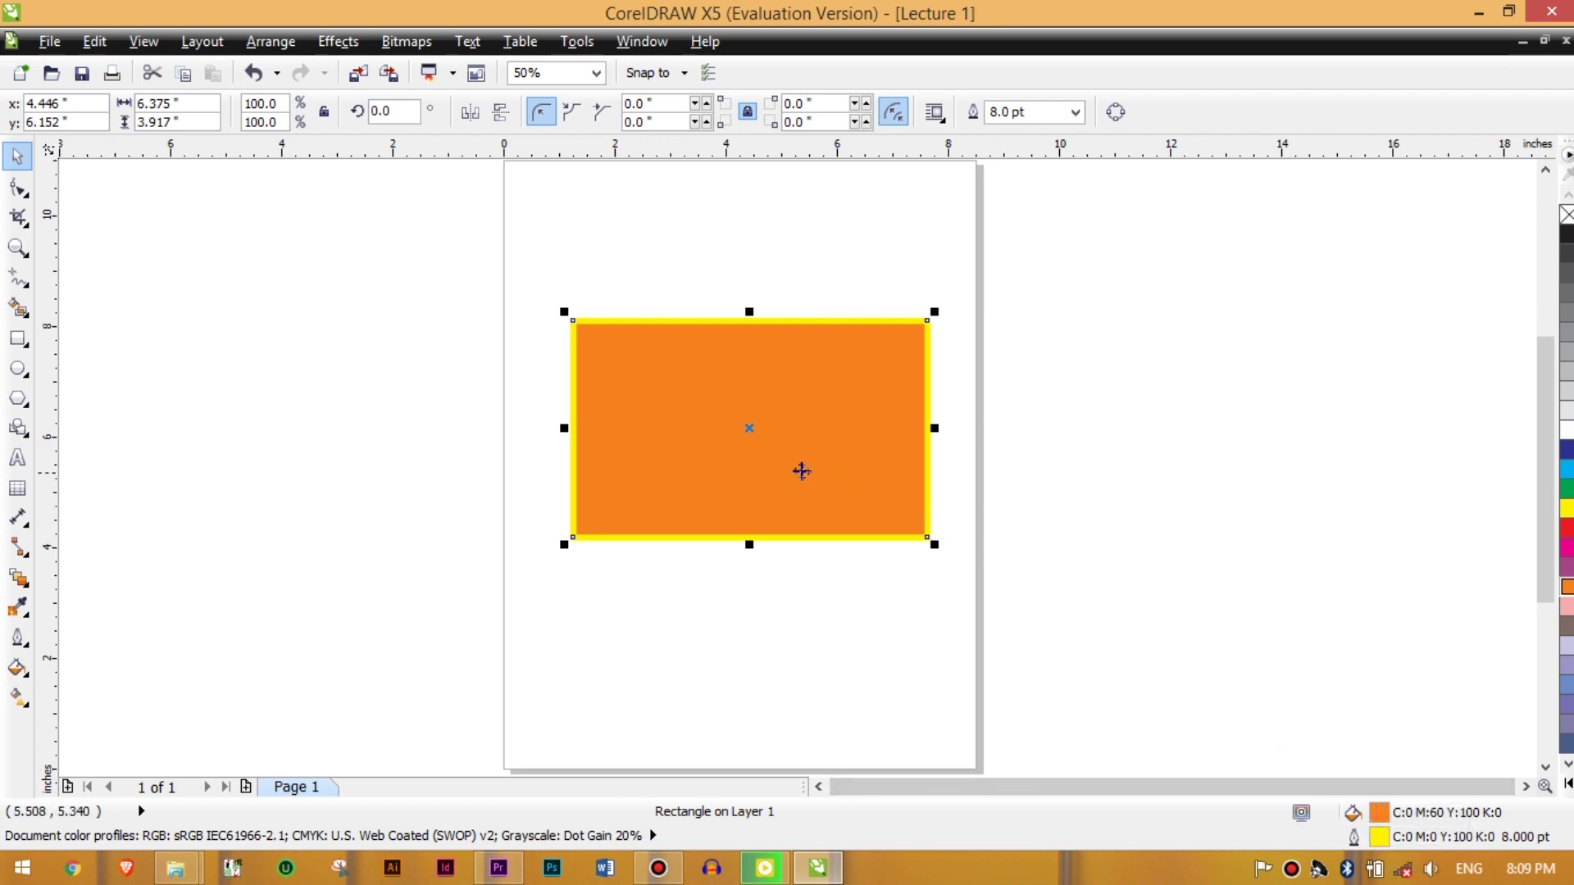
pyautogui.doubleClick(1381, 823)
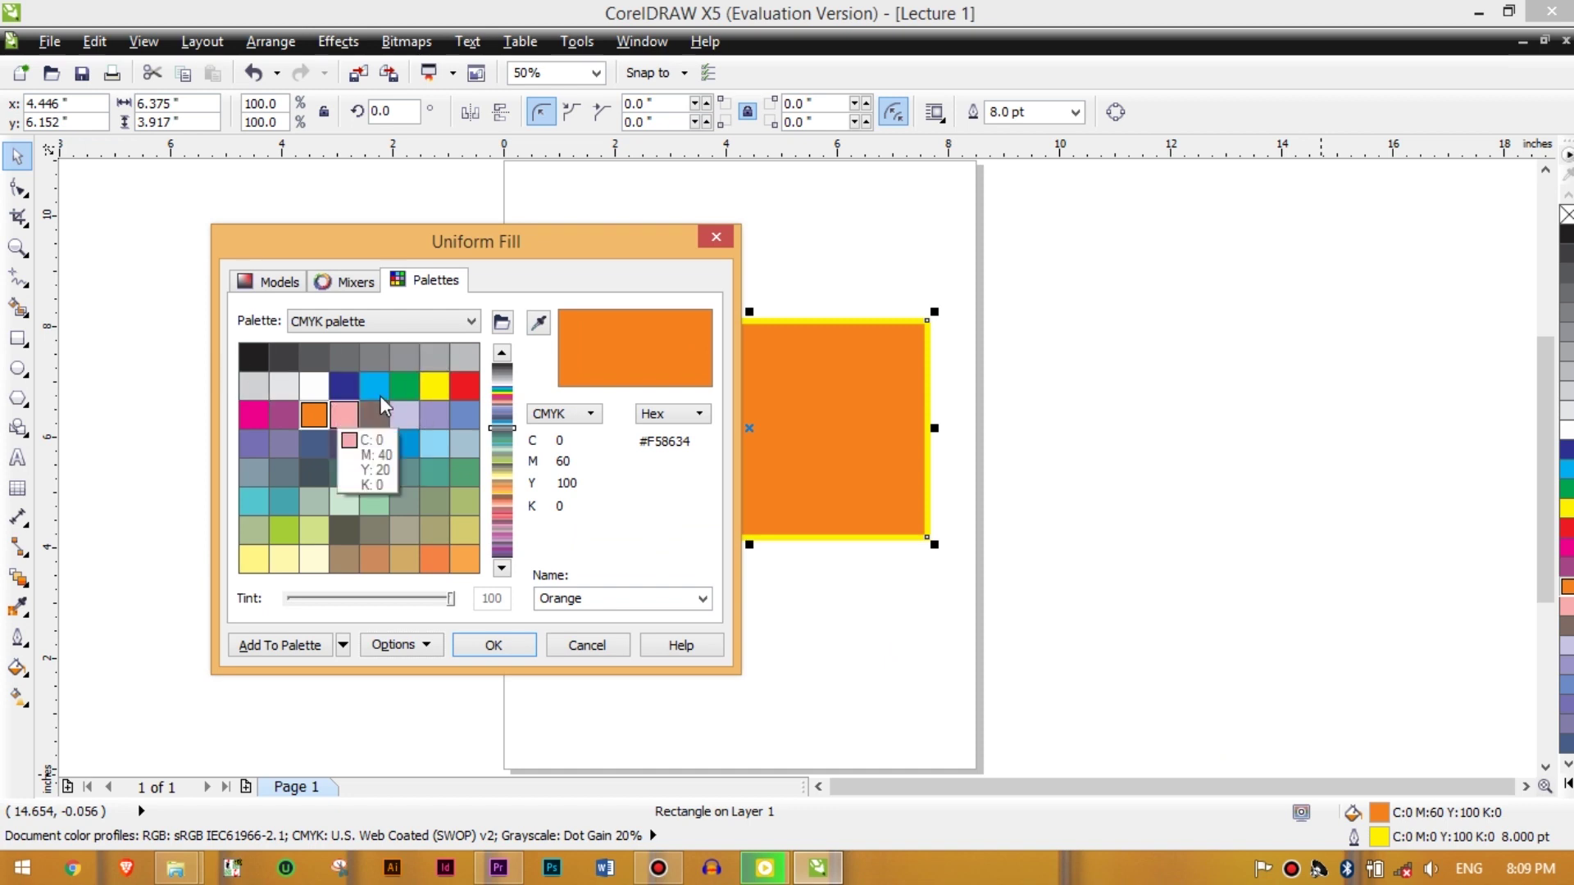
pyautogui.click(401, 386)
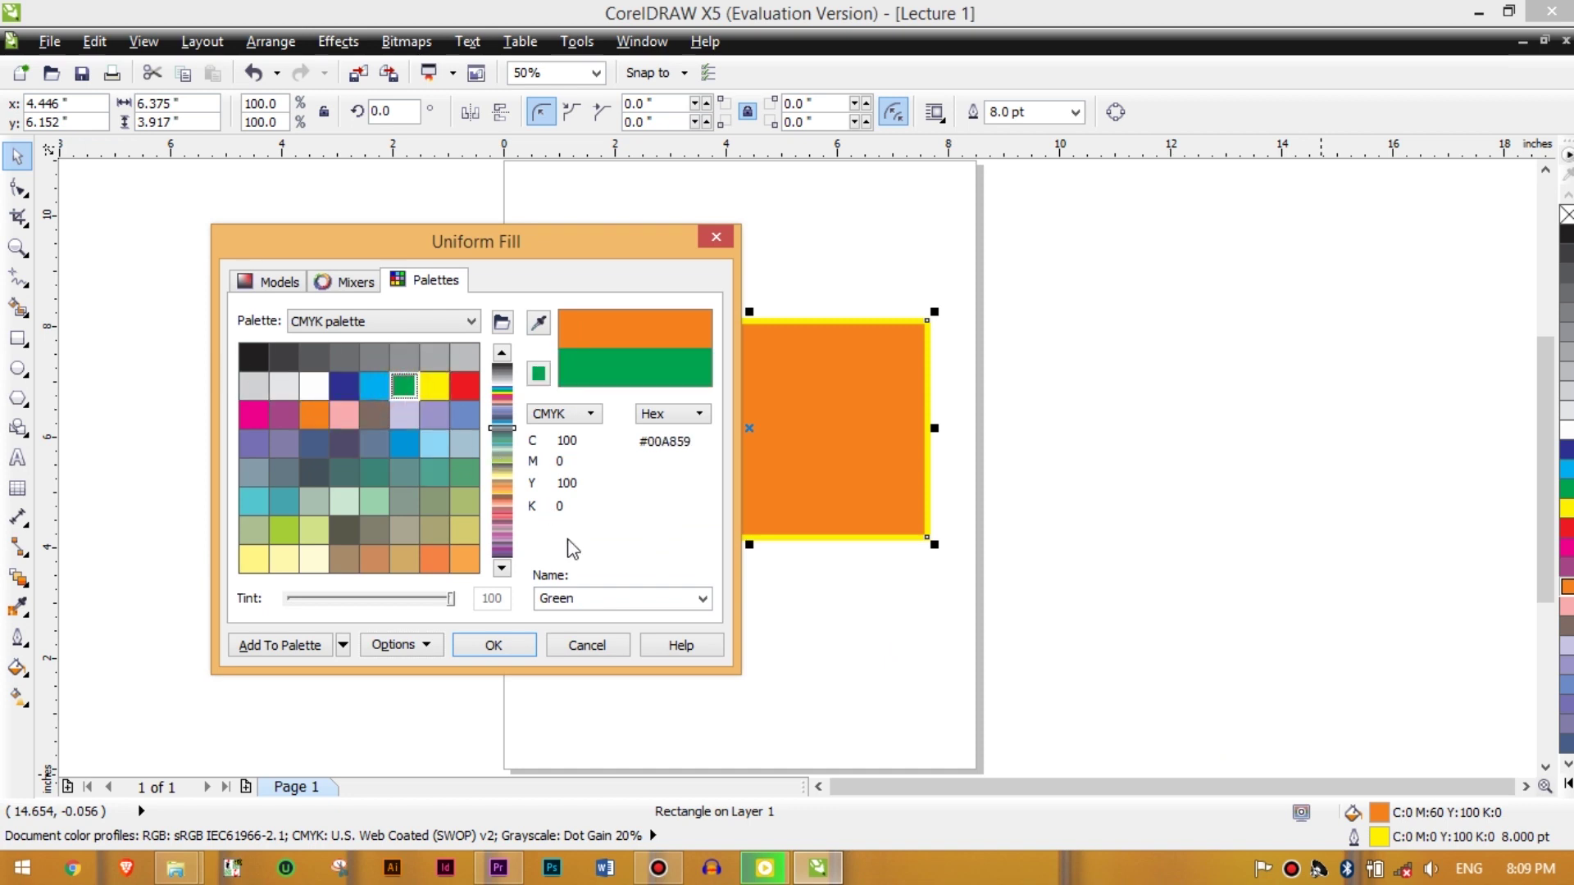
pyautogui.click(493, 645)
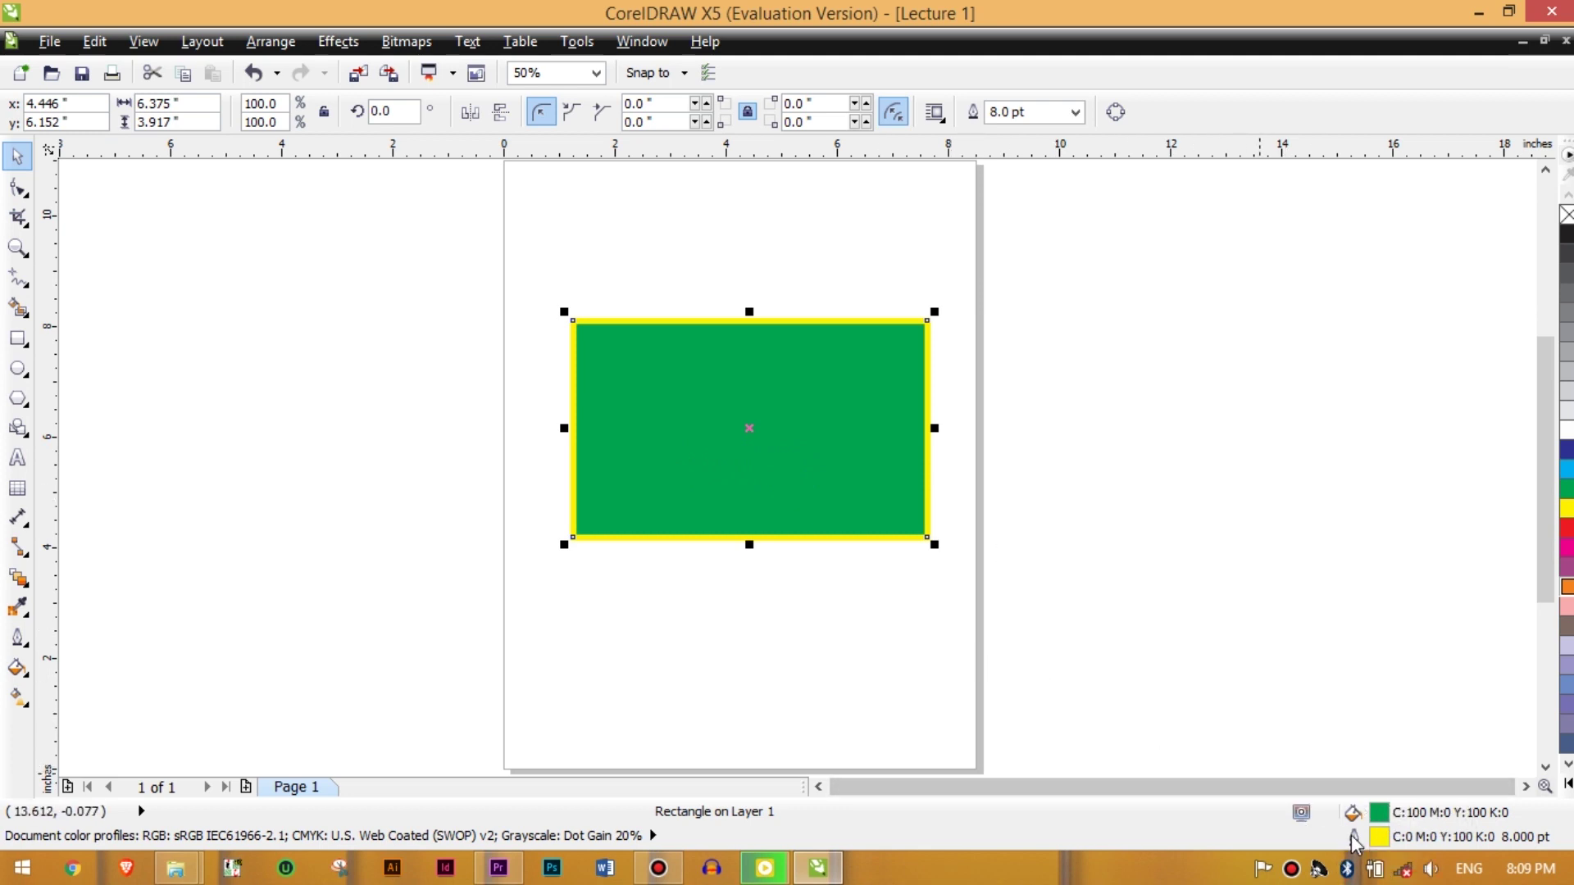
# Step: Change the rectangle's outline color to red in the Outline Pen settings, keeping the 8.0 pt width
pyautogui.doubleClick(1381, 838)
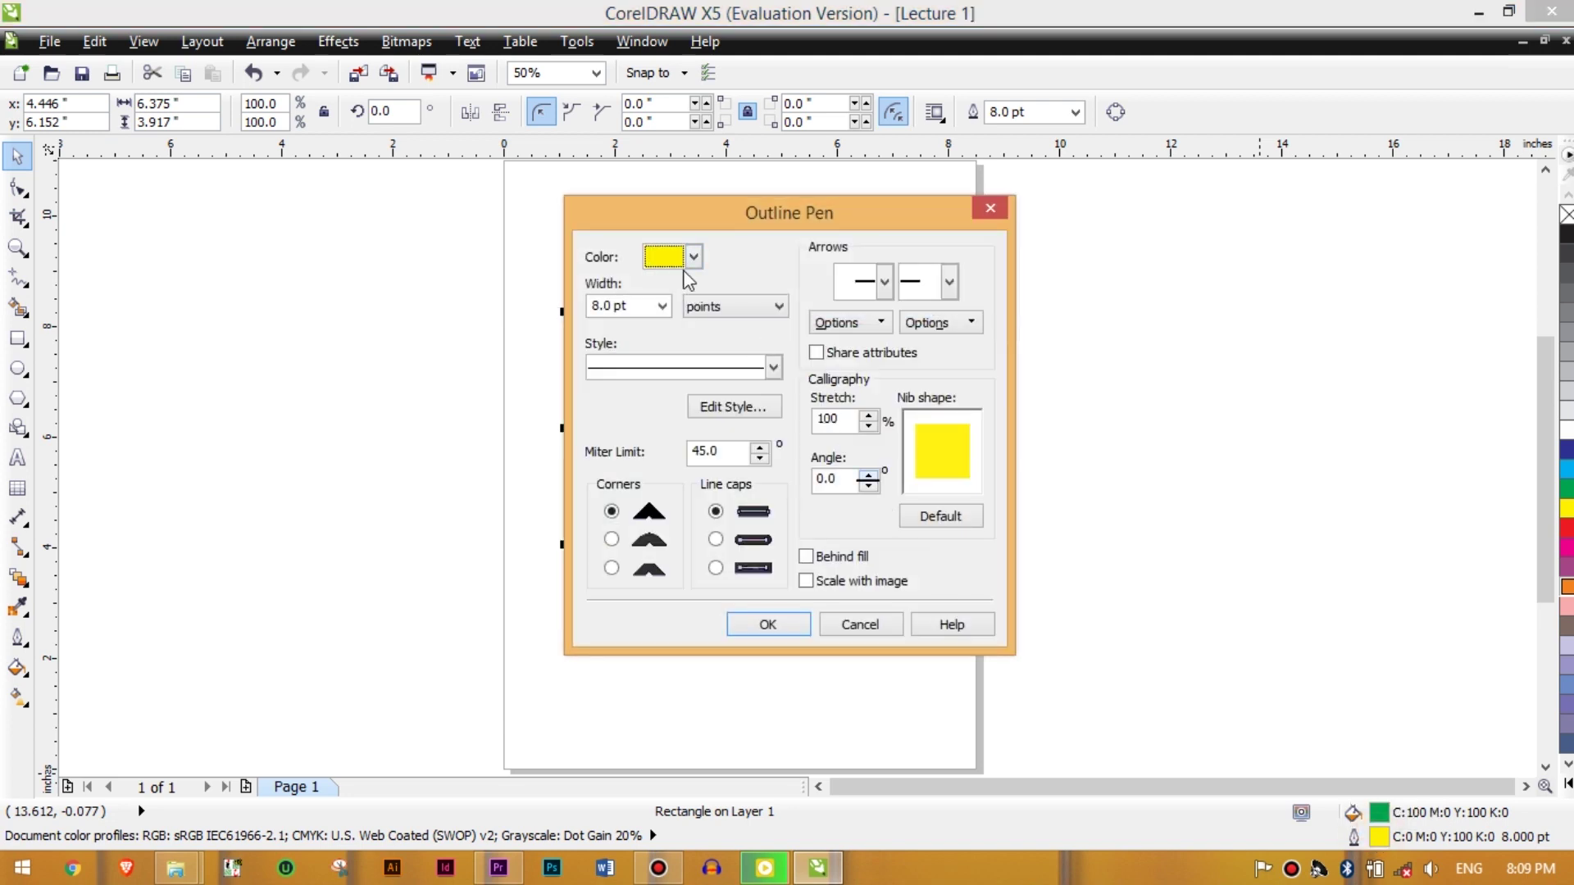
pyautogui.click(693, 257)
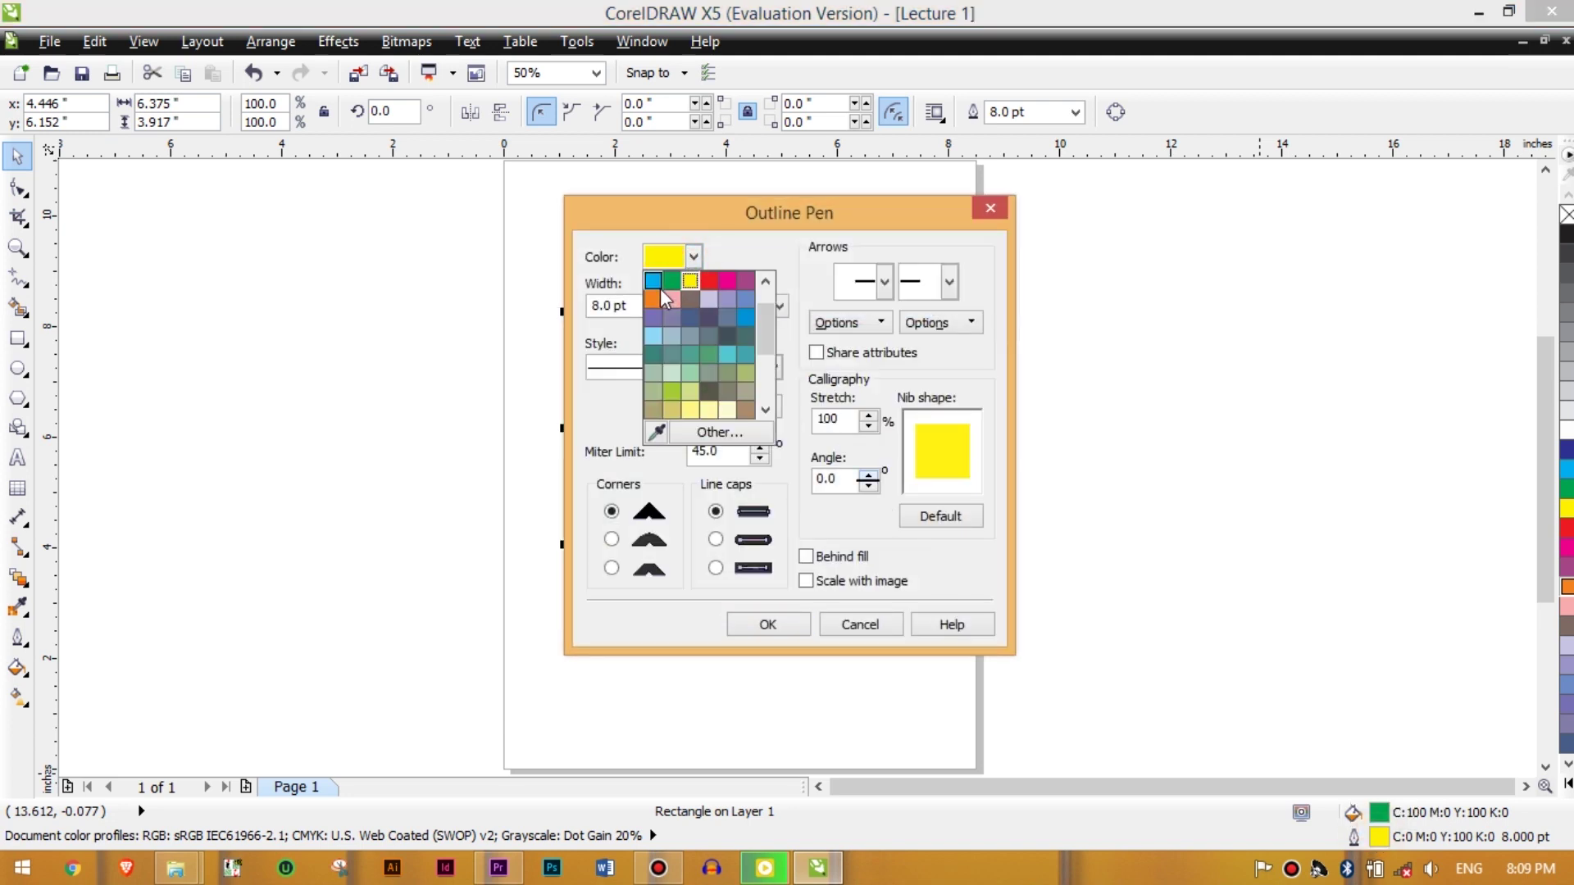
pyautogui.click(708, 282)
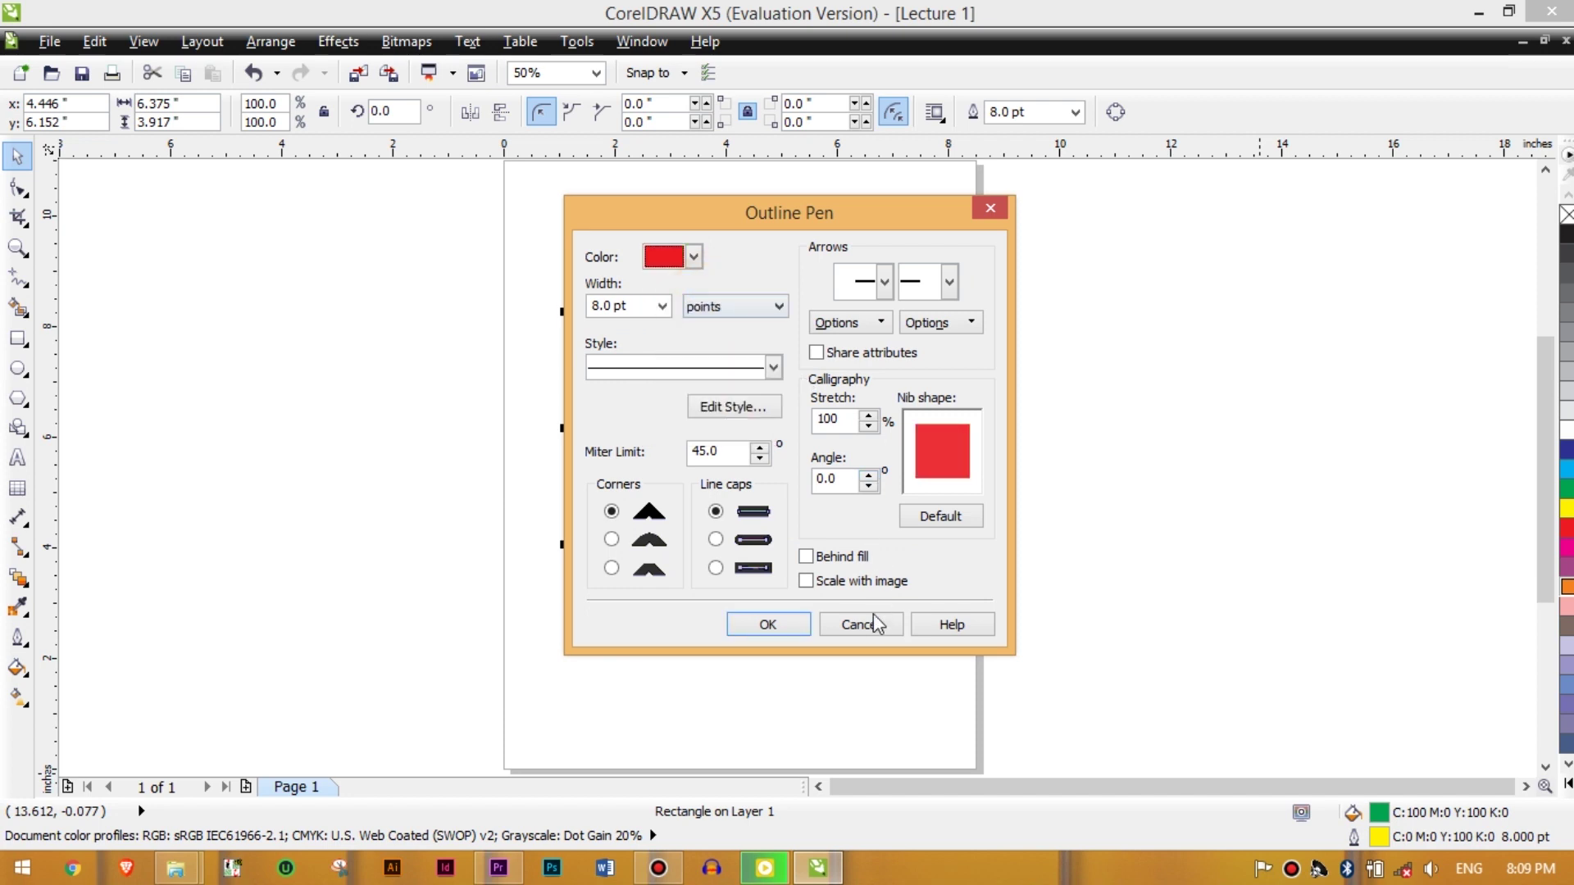
pyautogui.click(785, 617)
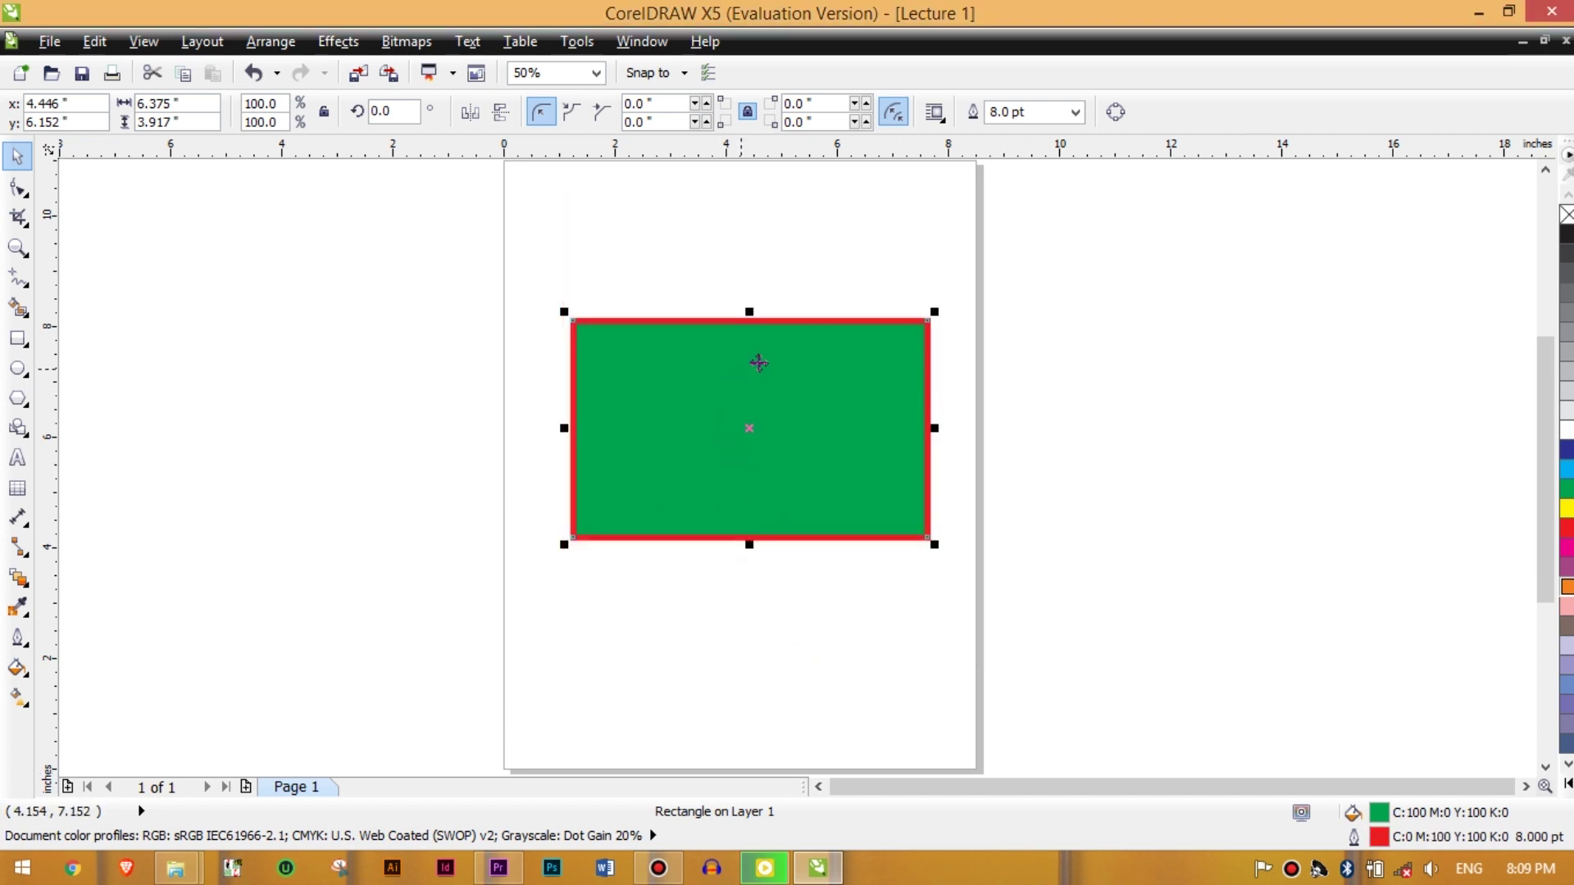